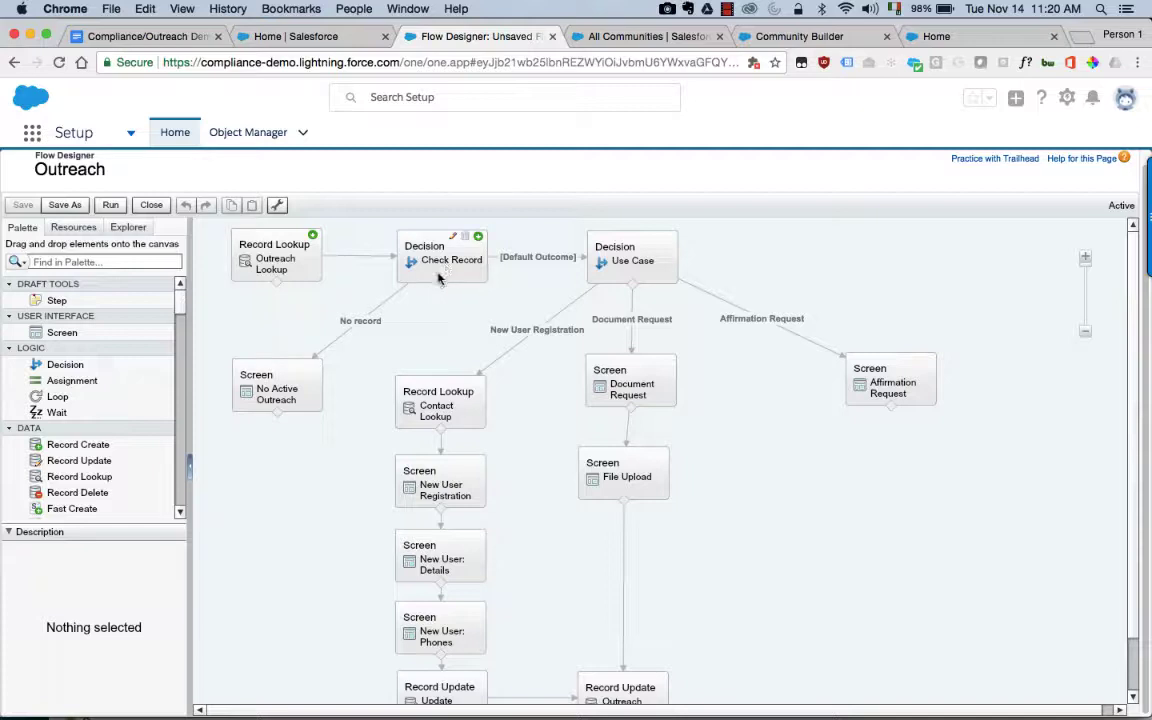
Step: Open the No Active Outreach screen element's settings and view its addable fields
{"action": "mouse_move", "coordinate": [316, 401]}
{"action": "left_click", "coordinate": [301, 404]}
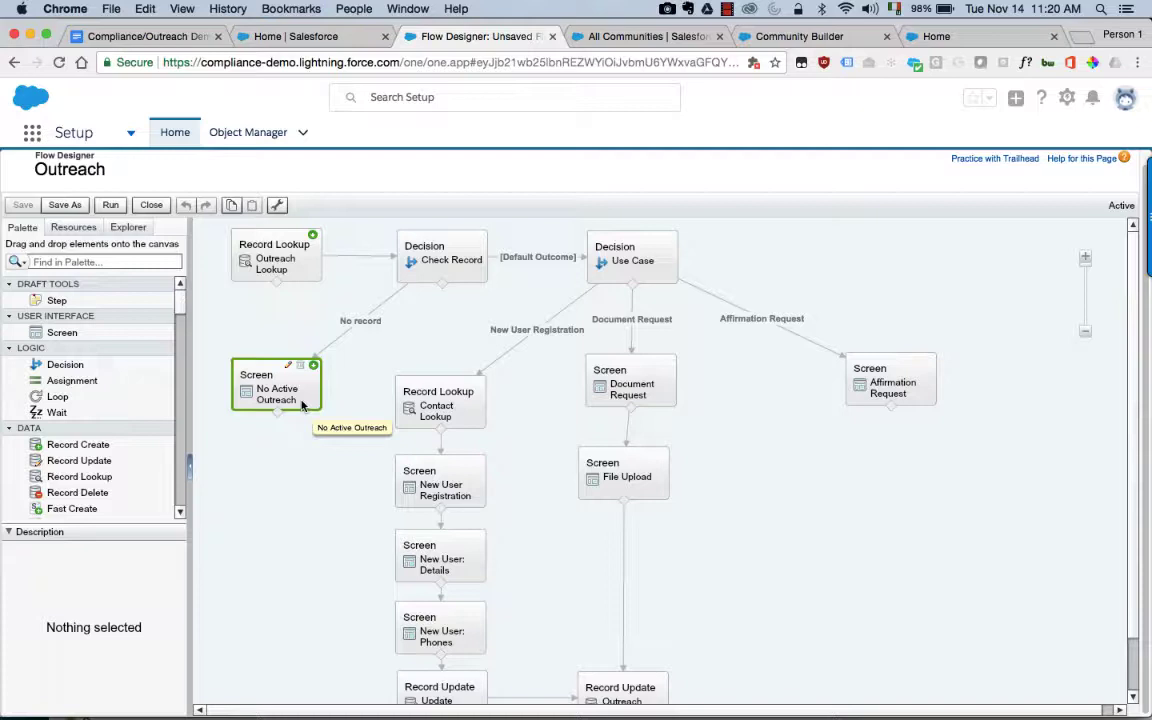
{"action": "double_click", "coordinate": [301, 404]}
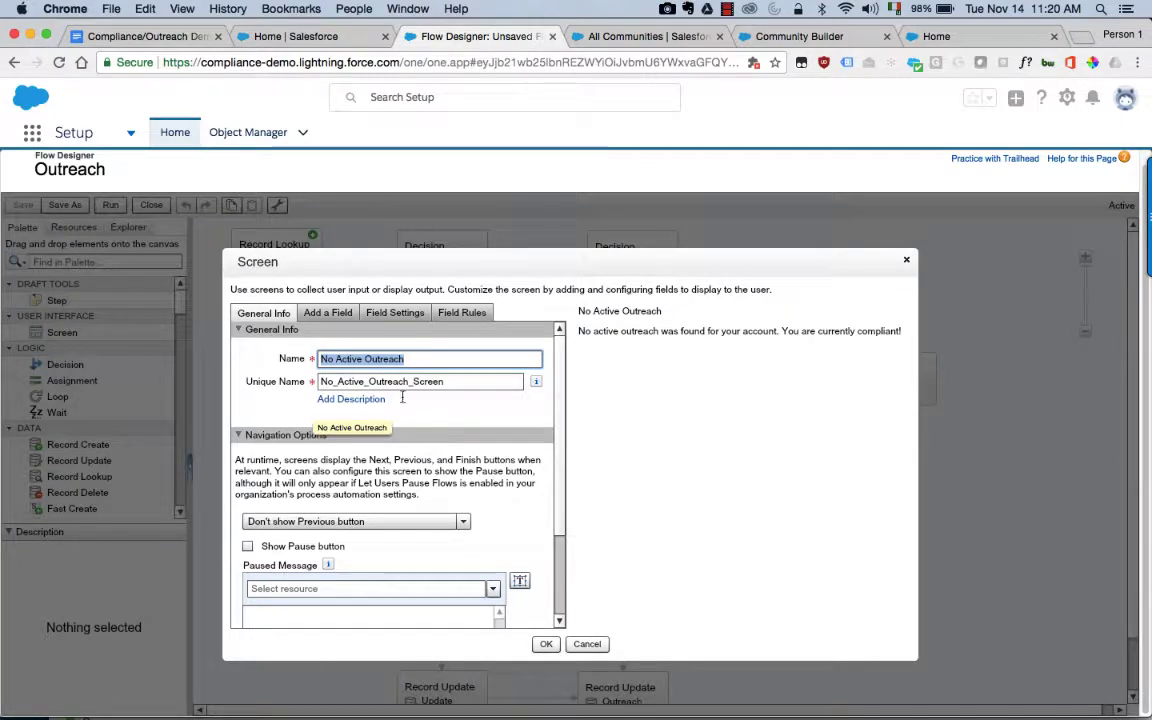
{"action": "left_click", "coordinate": [336, 314]}
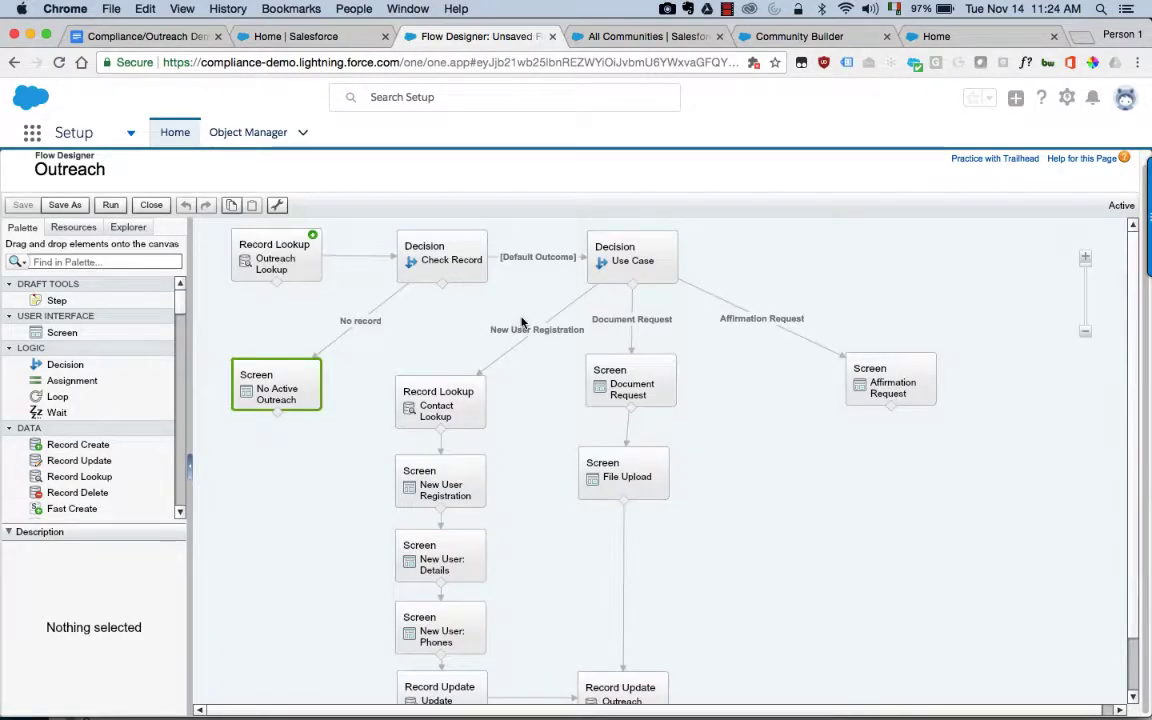
Step: Search 'lau' from Salesforce Home, open the CEO contact, and show its related lists
{"action": "left_click", "coordinate": [323, 44]}
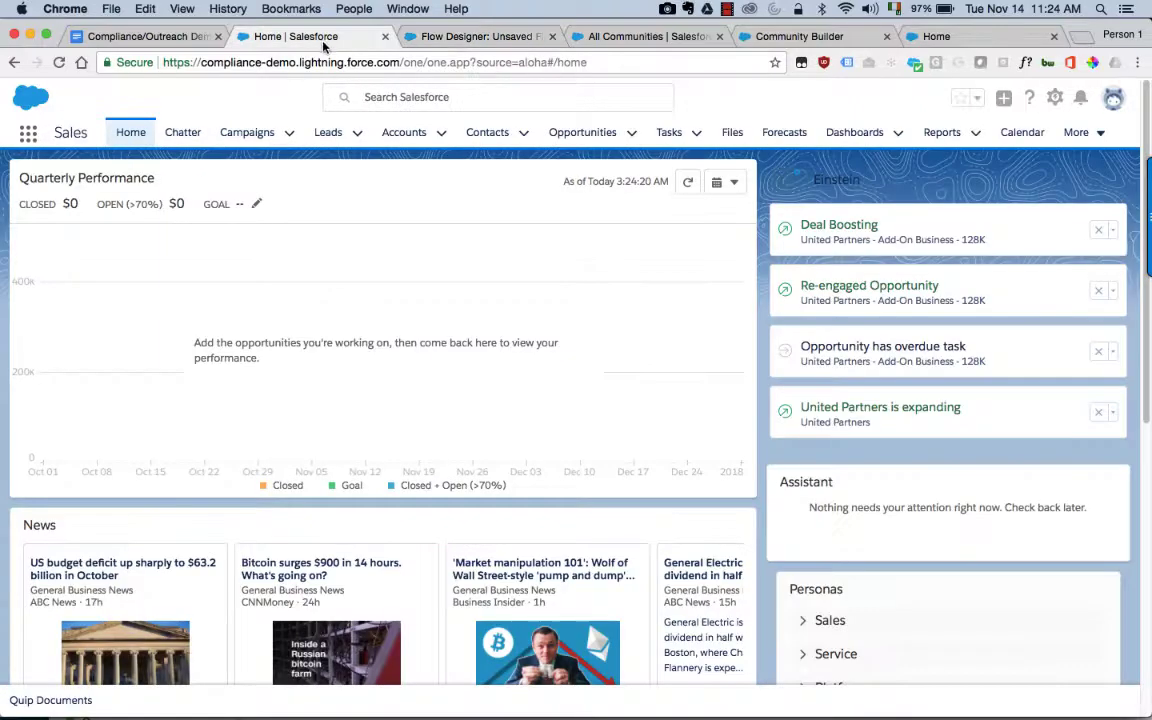
{"action": "left_click", "coordinate": [350, 92]}
{"action": "type", "text": "la"}
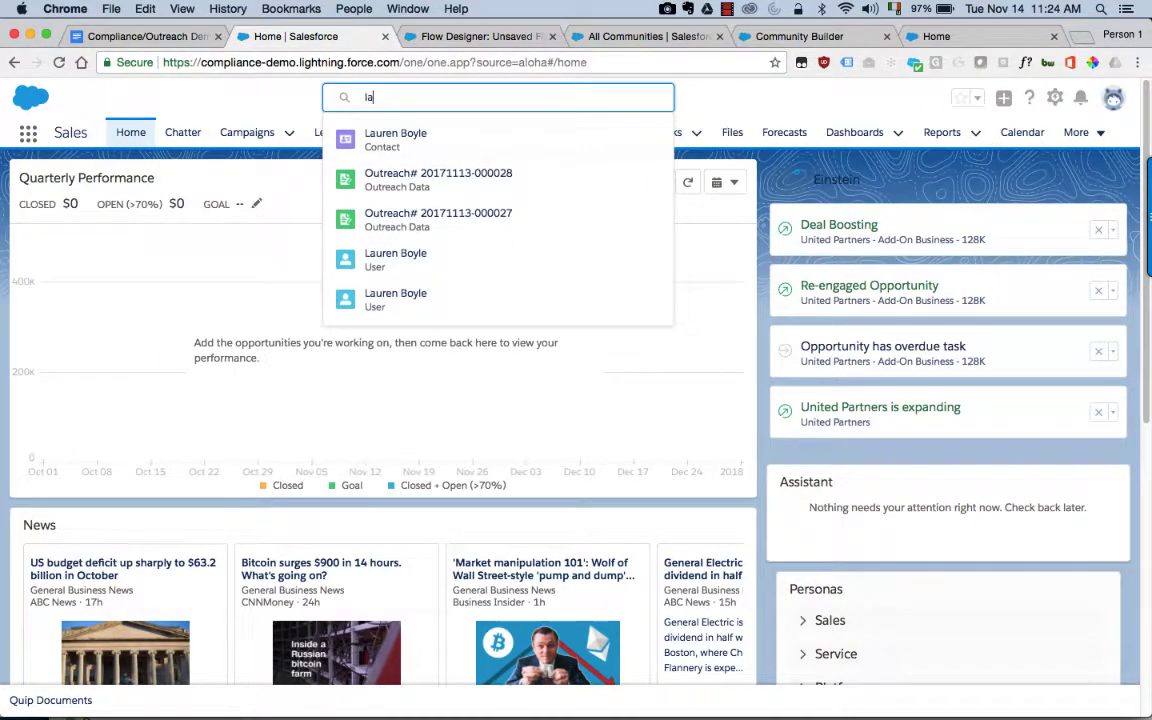
{"action": "type", "text": "u"}
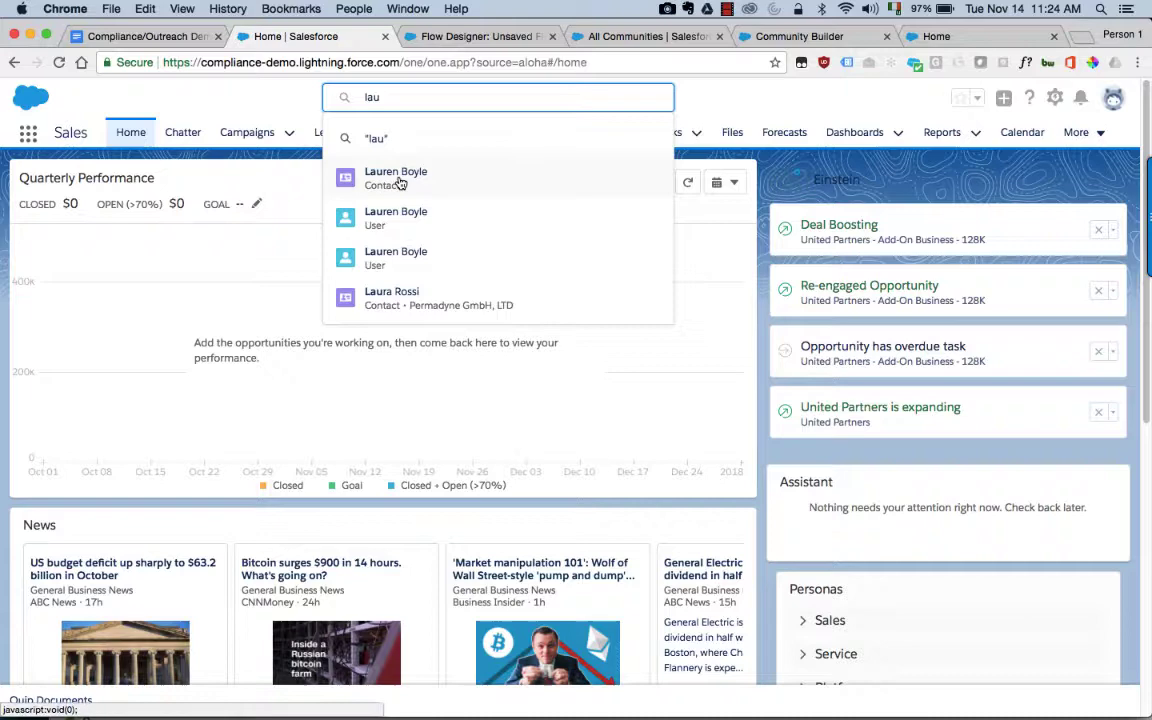
{"action": "left_click", "coordinate": [398, 178]}
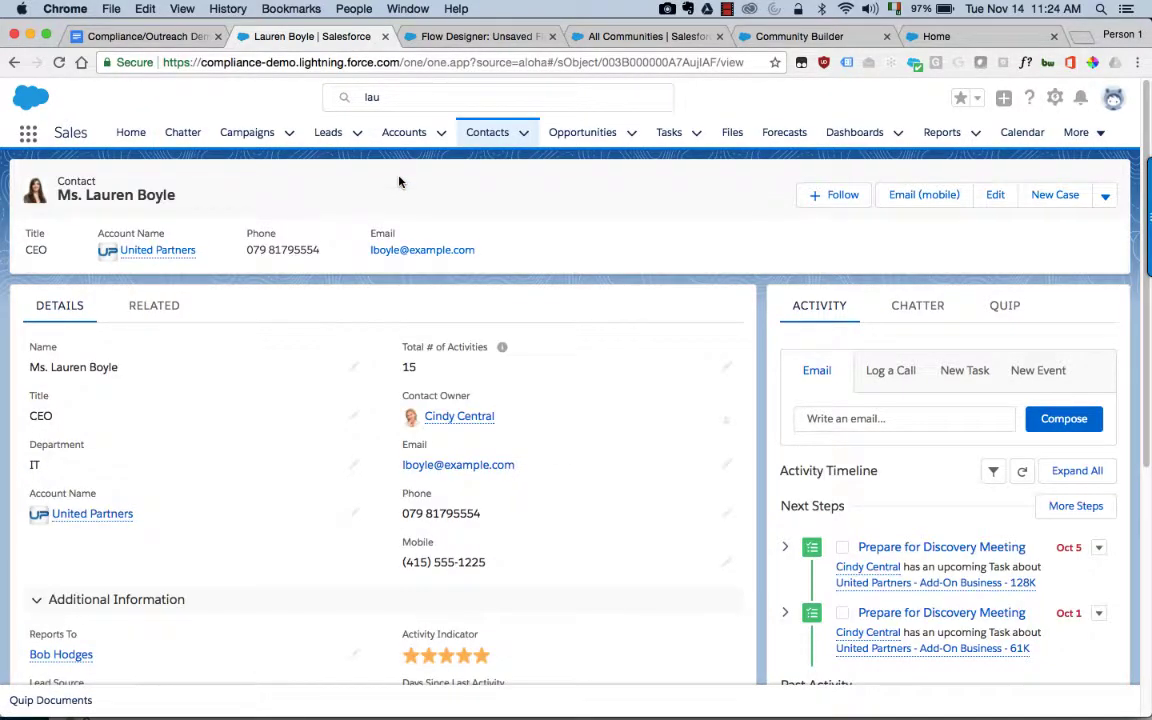
{"action": "left_click", "coordinate": [160, 310]}
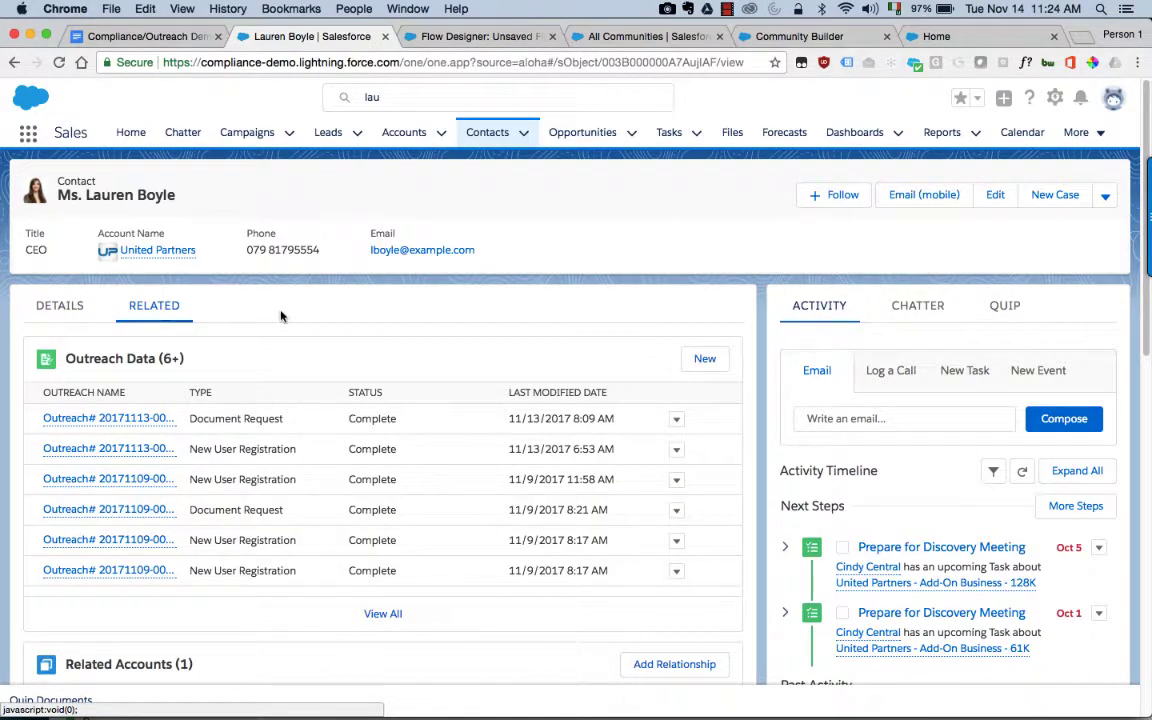
Step: Start a New User Registration Outreach Data record for the contact and continue to its form
{"action": "left_click", "coordinate": [696, 360]}
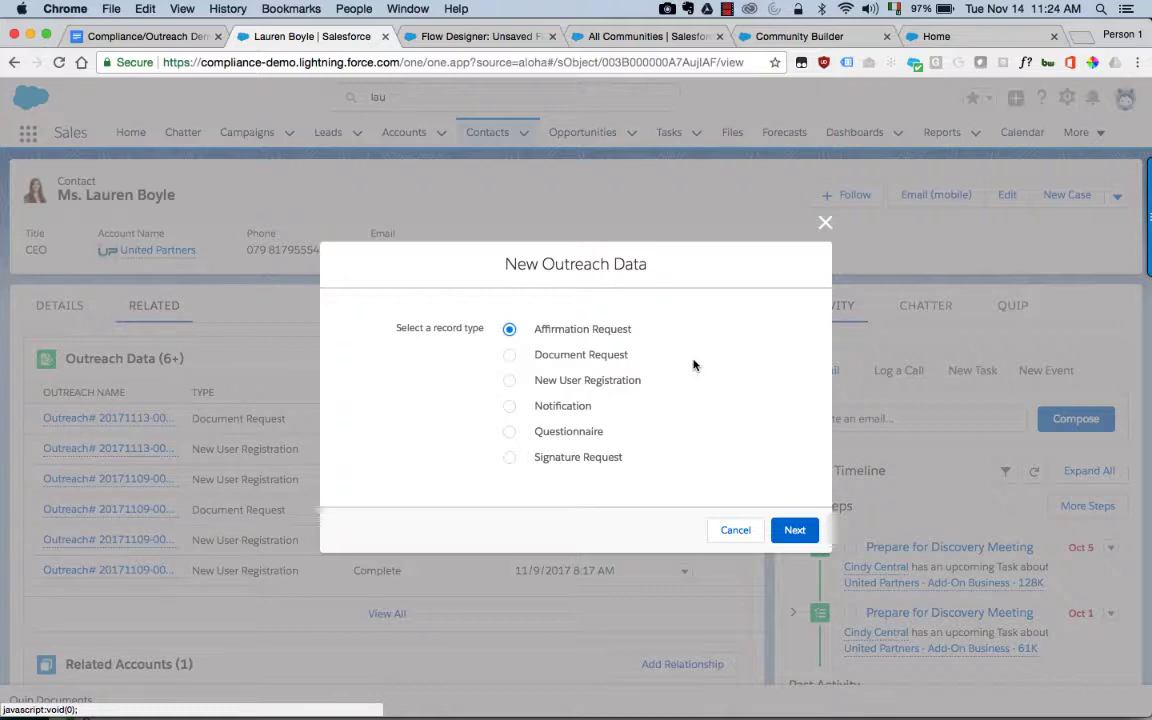
{"action": "left_click", "coordinate": [610, 380]}
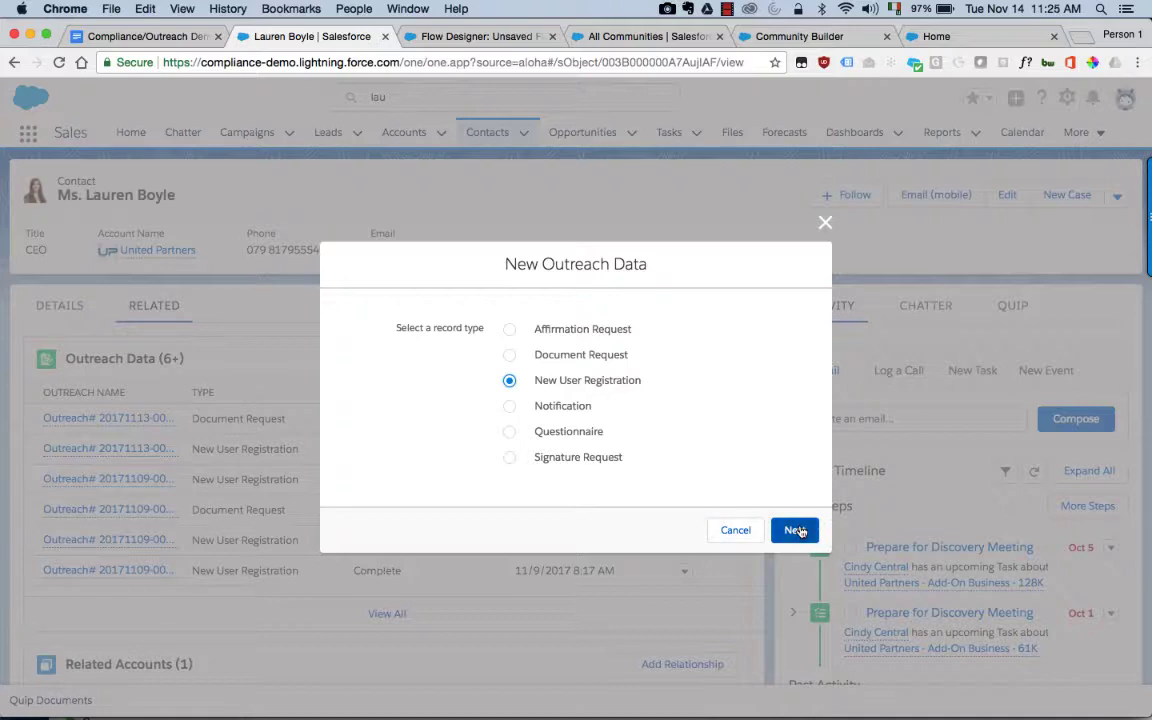
{"action": "left_click", "coordinate": [795, 530]}
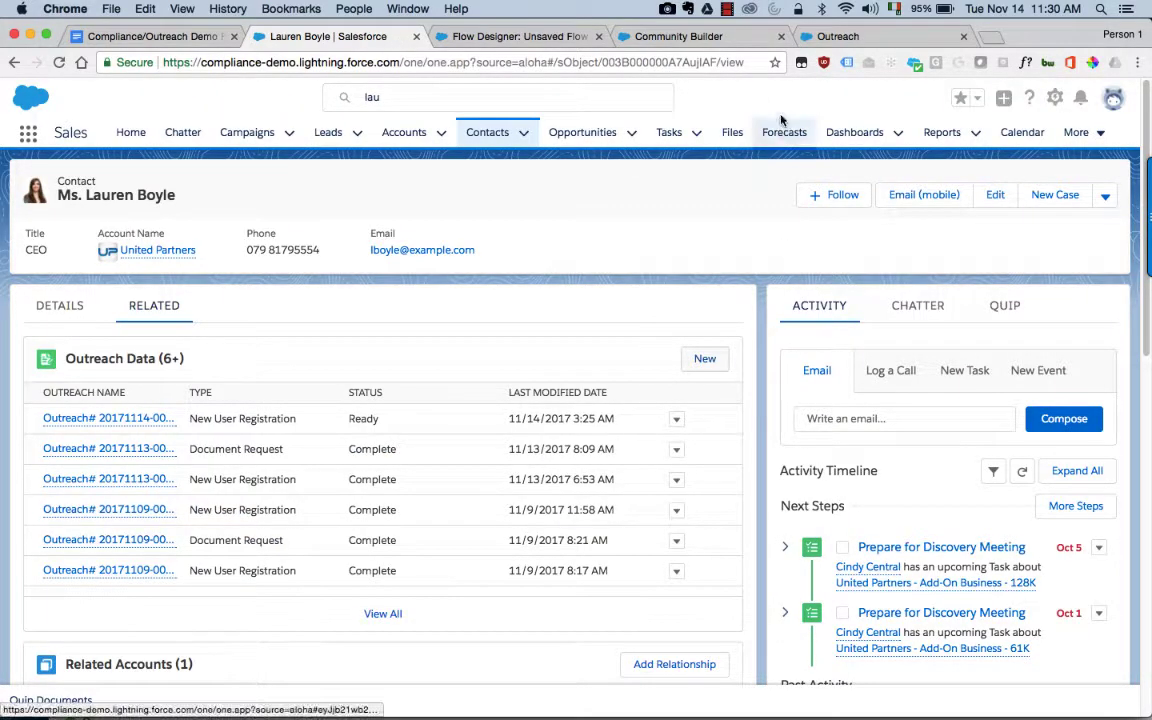
Step: In Community Builder's Outreach page, bring up the lightning-bolt Components panel
{"action": "left_click", "coordinate": [712, 37]}
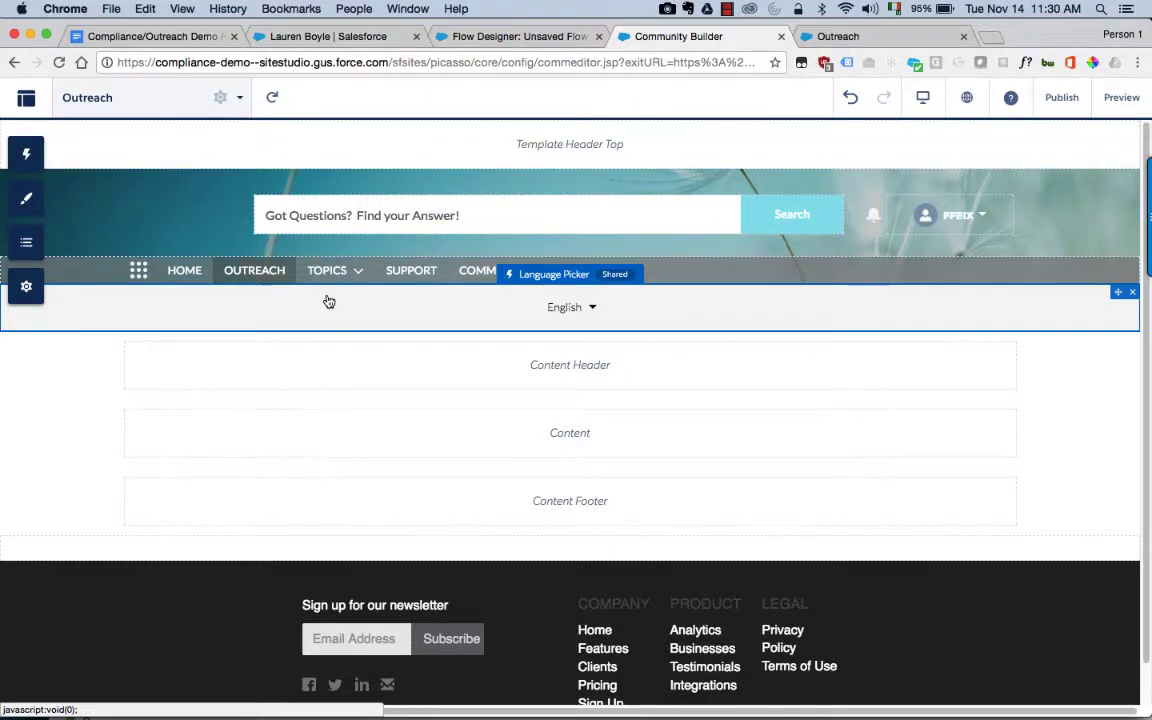
{"action": "left_click", "coordinate": [23, 153]}
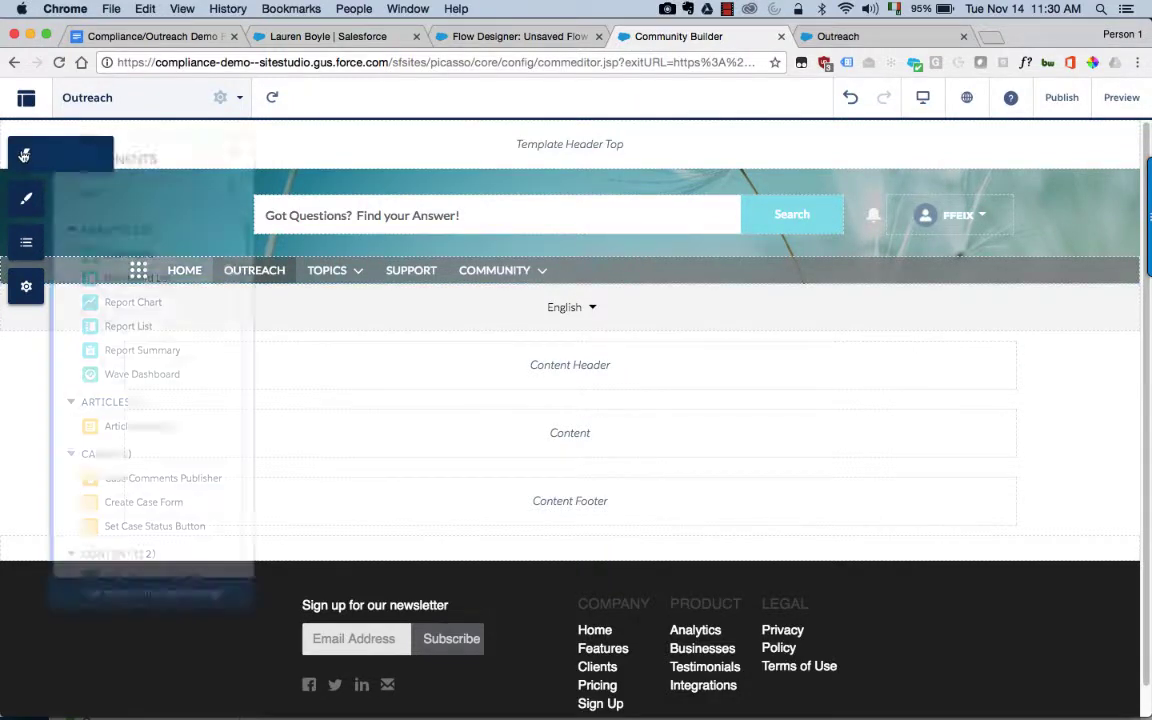
{"action": "left_click", "coordinate": [28, 204]}
{"action": "left_click", "coordinate": [23, 153]}
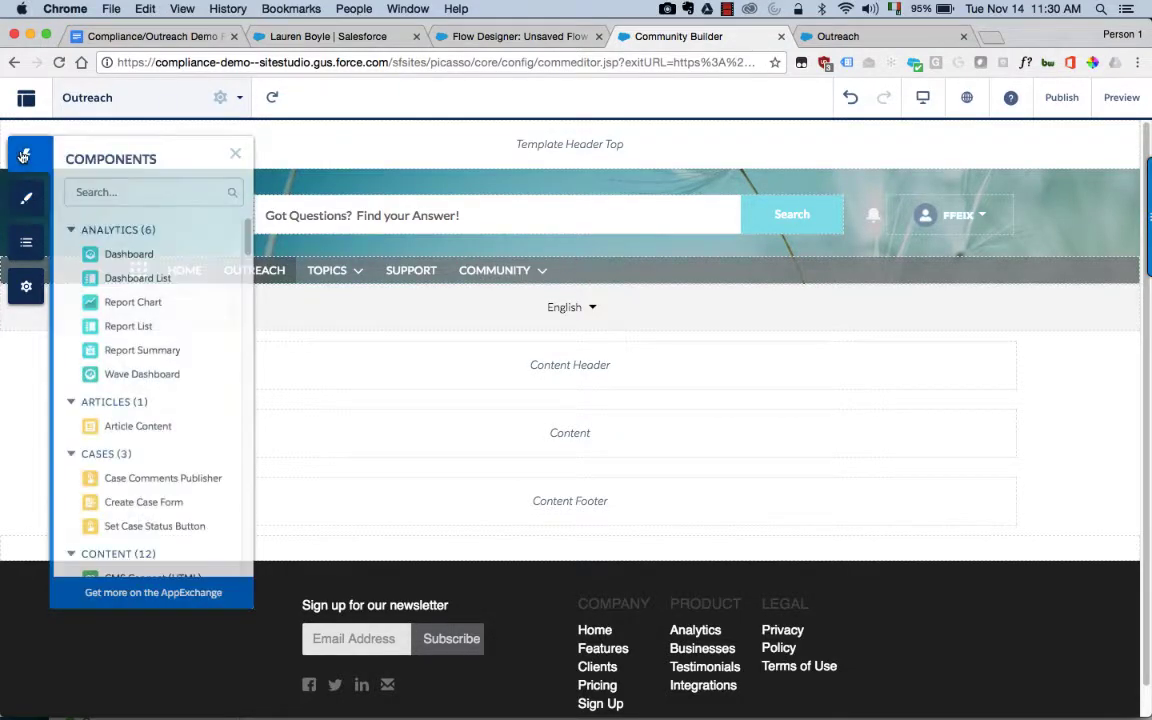
{"action": "left_click", "coordinate": [342, 405]}
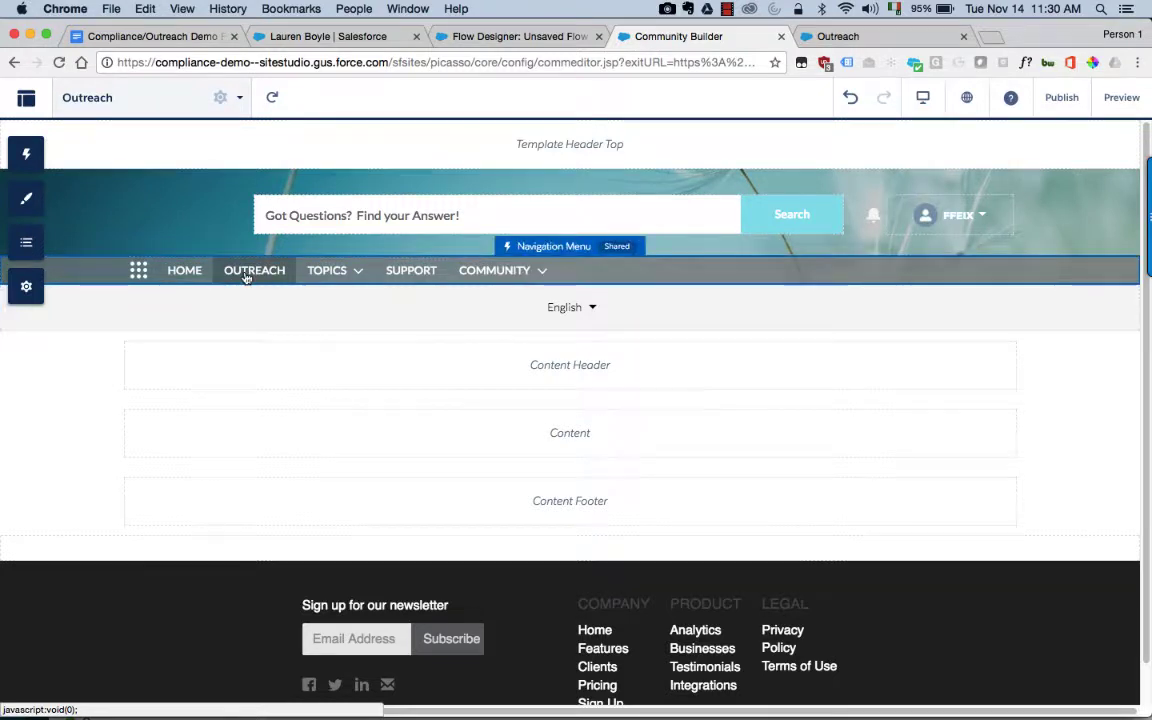
{"action": "left_click", "coordinate": [26, 153]}
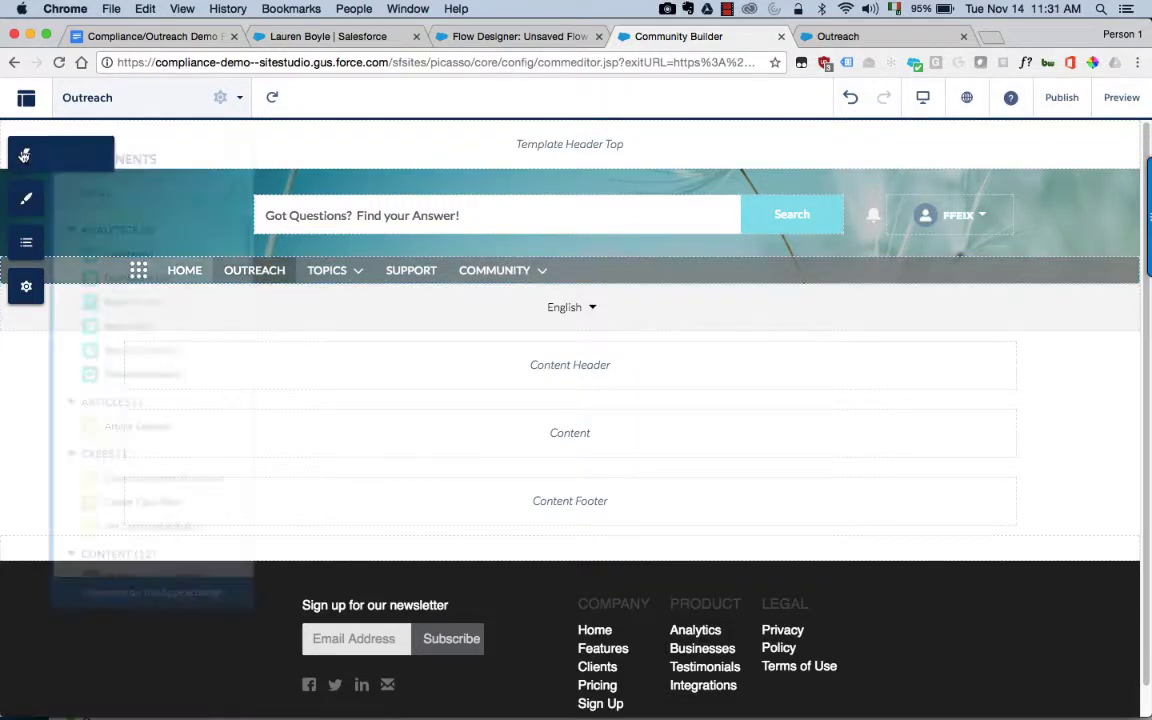
Step: Drop a Flow component into the Content area and set it to run the Outreach flow
{"action": "type", "text": "flow"}
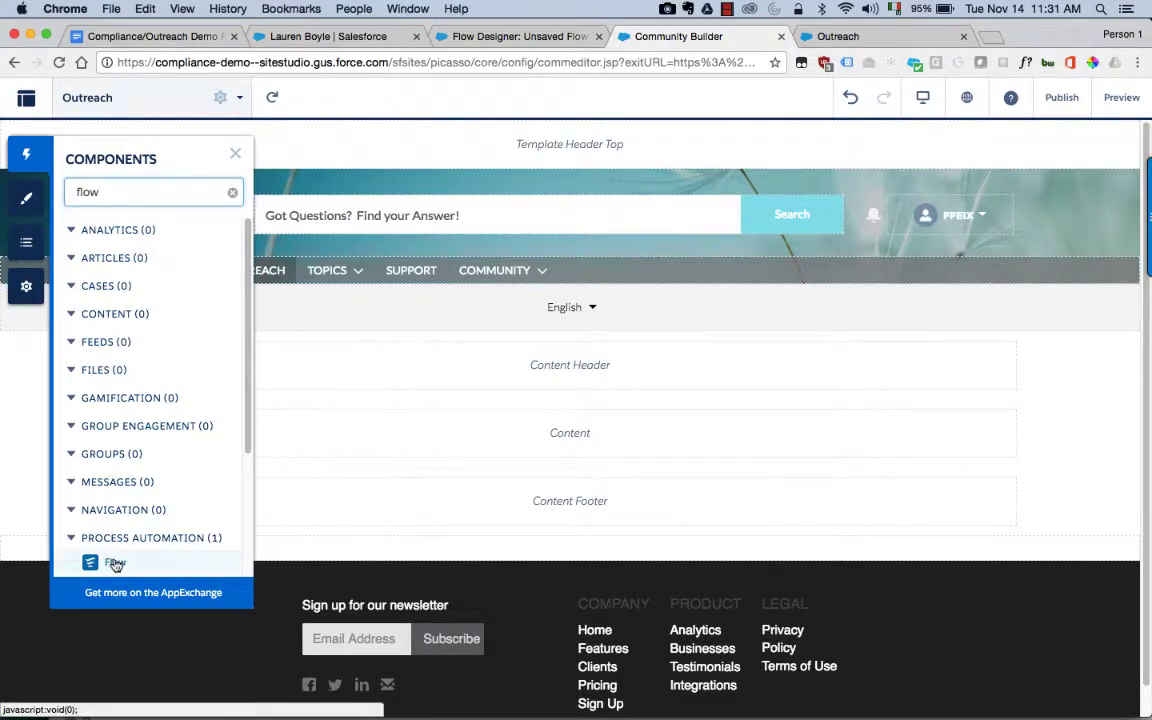
{"action": "left_click_drag", "start_coordinate": [108, 562], "coordinate": [376, 428]}
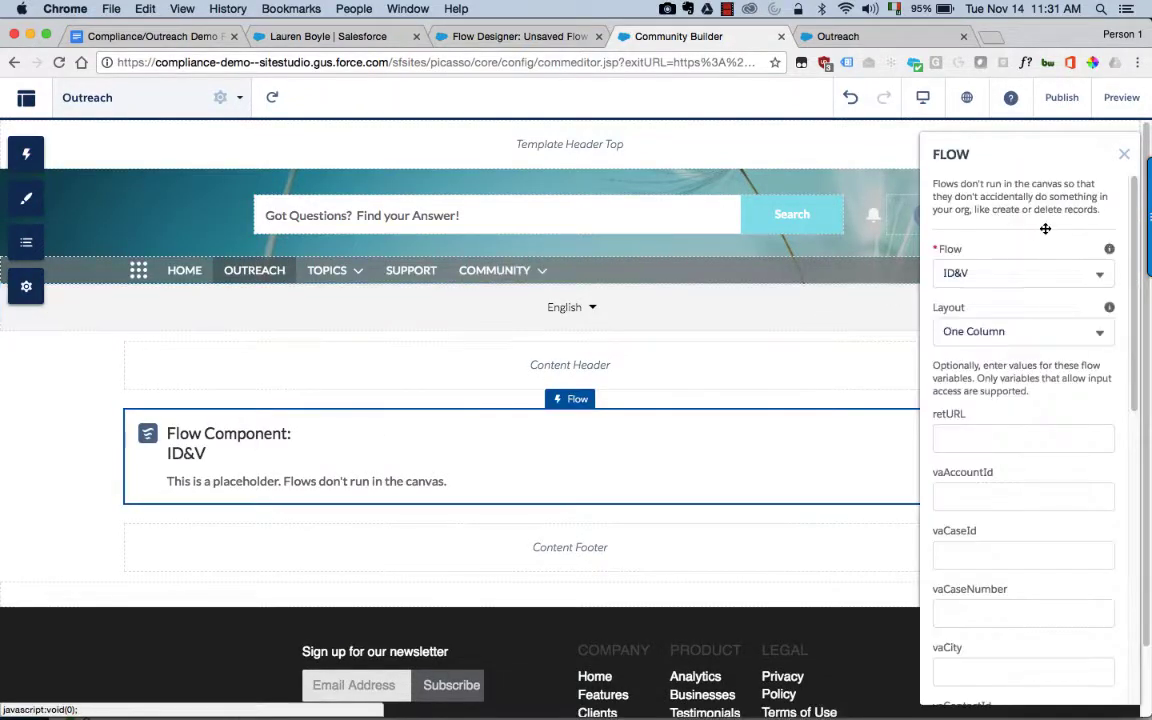
{"action": "left_click", "coordinate": [1041, 279]}
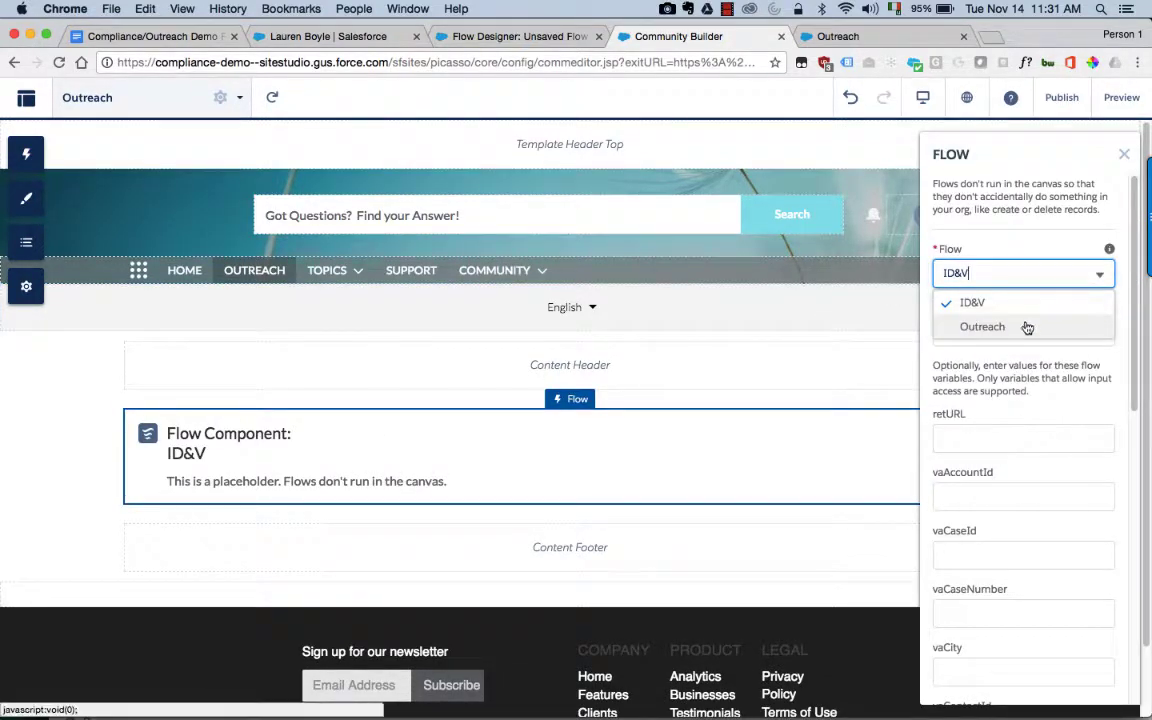
{"action": "left_click", "coordinate": [1023, 329]}
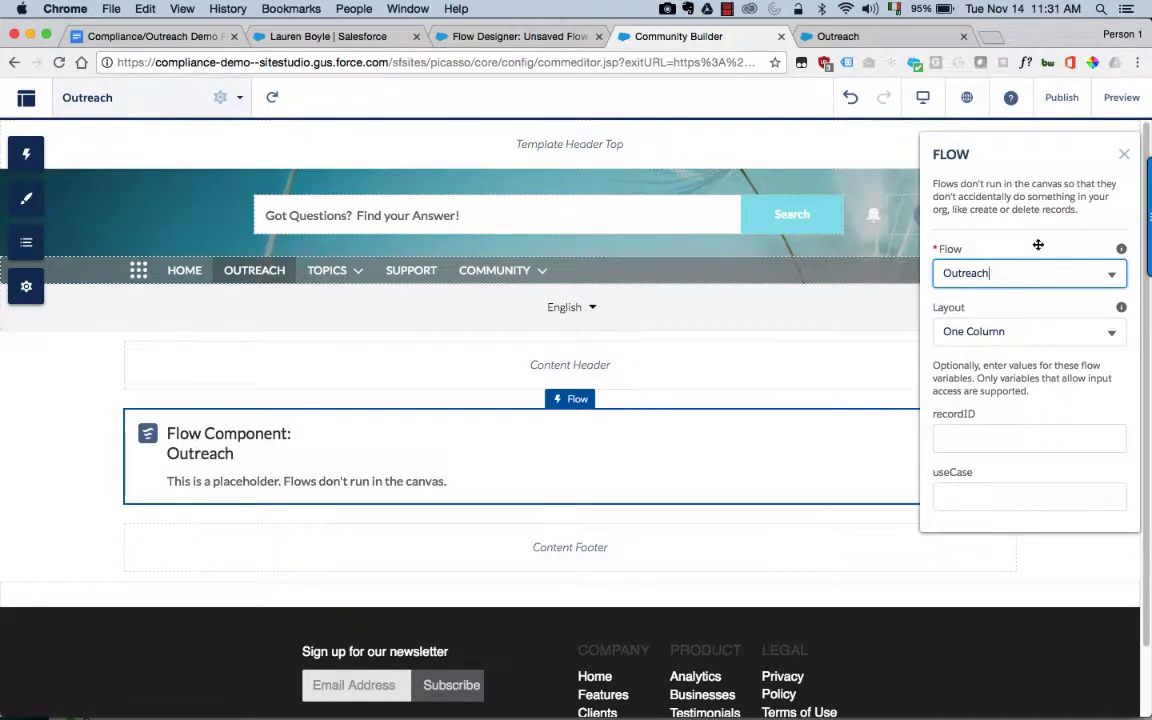
Step: Publish the community changes to members and dismiss the confirmation
{"action": "left_click", "coordinate": [1061, 97]}
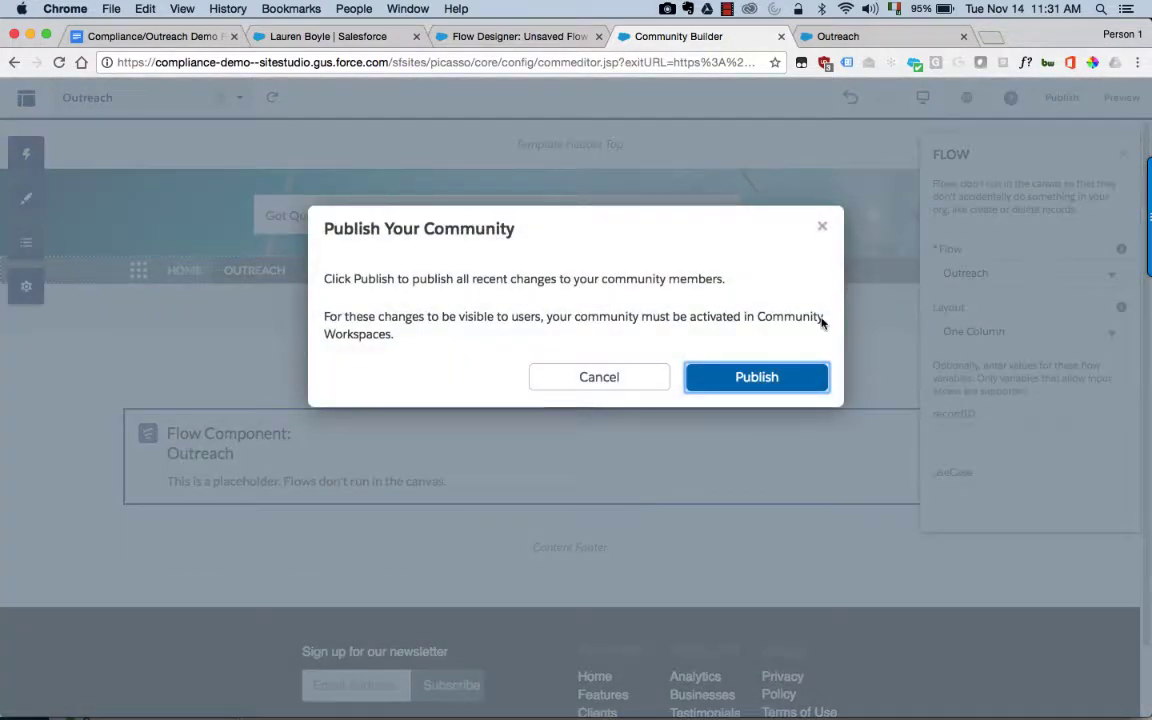
{"action": "left_click", "coordinate": [773, 385]}
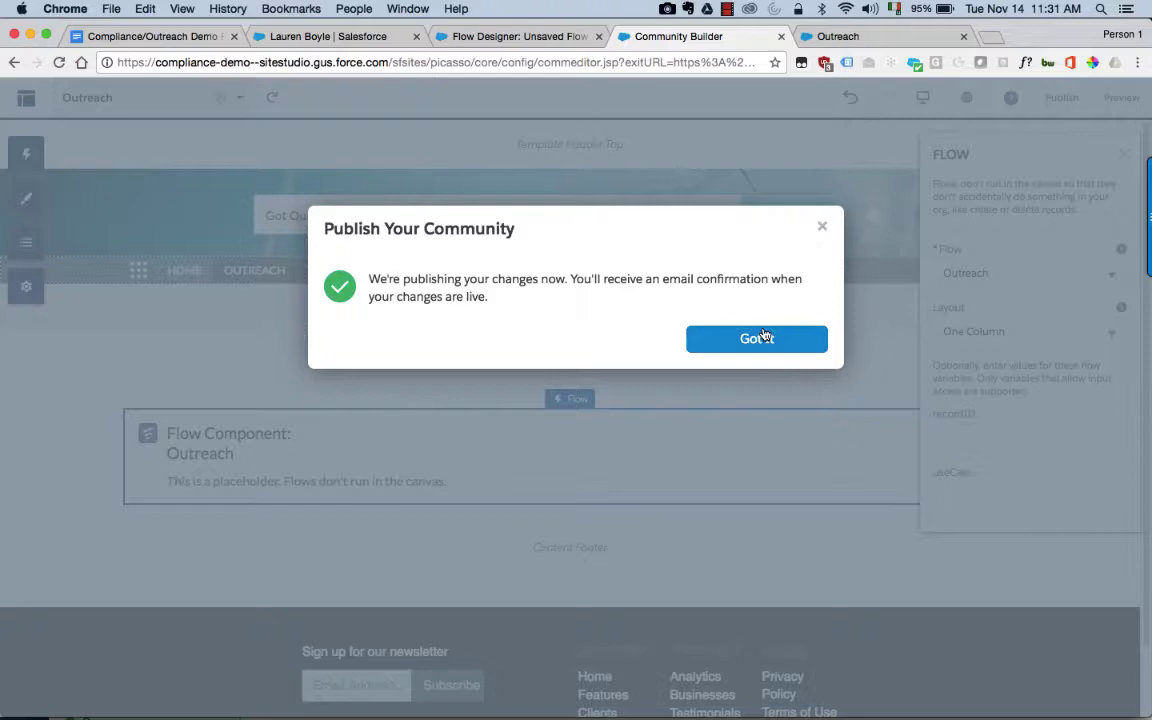
{"action": "left_click", "coordinate": [764, 338]}
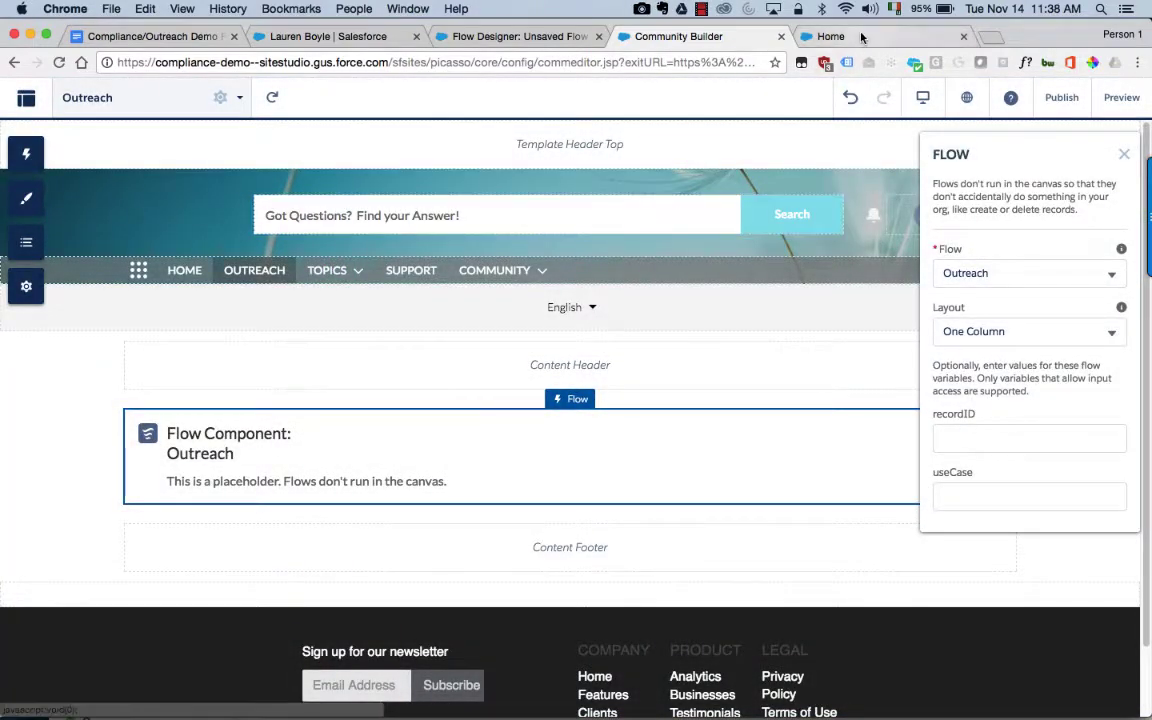
Step: On the community Outreach form, set salutation Ms. and title Director of Operations
{"action": "left_click", "coordinate": [862, 37]}
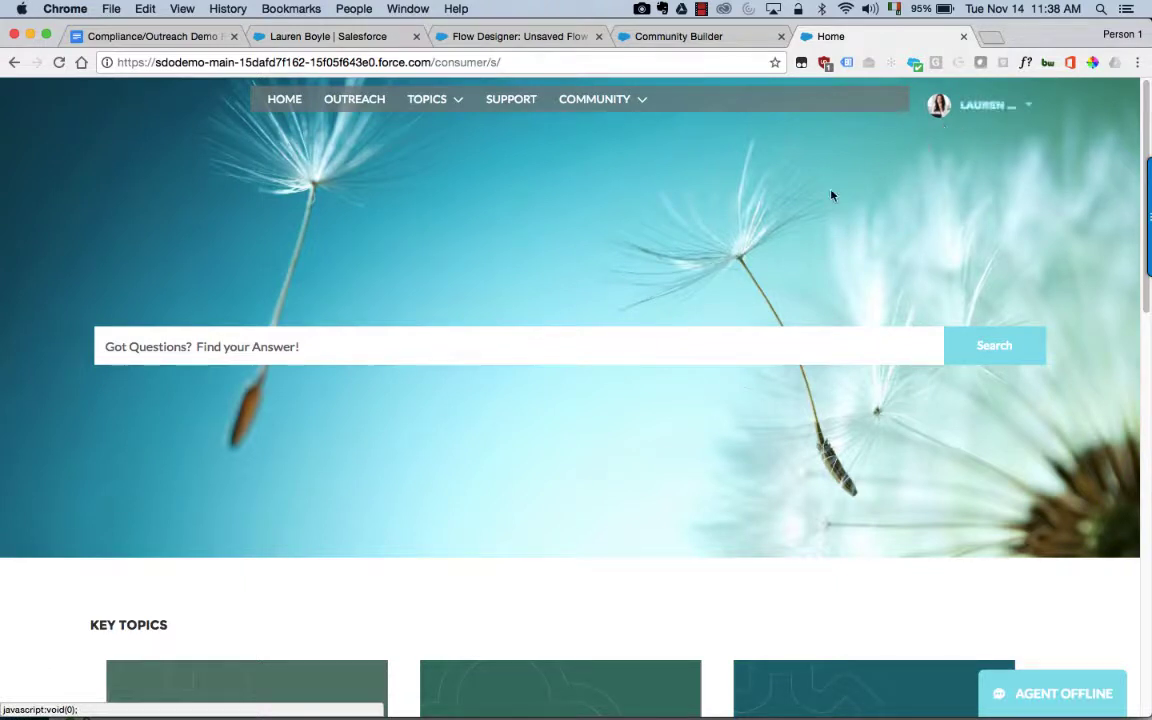
{"action": "left_click", "coordinate": [345, 100]}
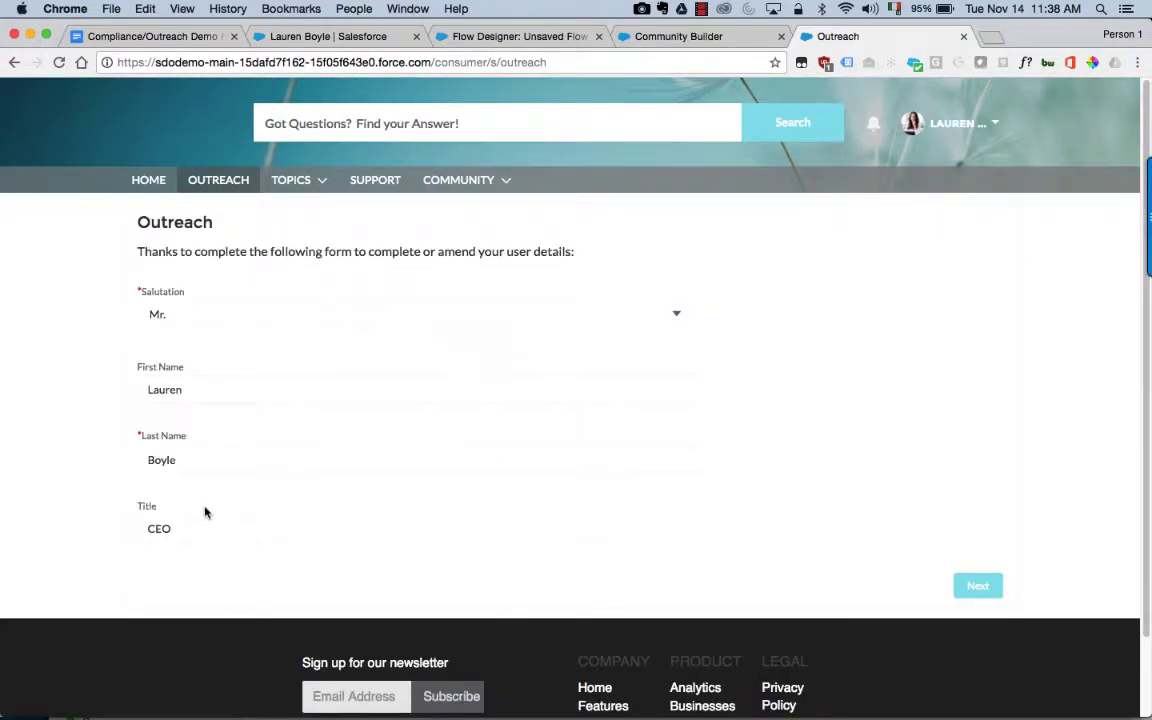
{"action": "left_click", "coordinate": [312, 321]}
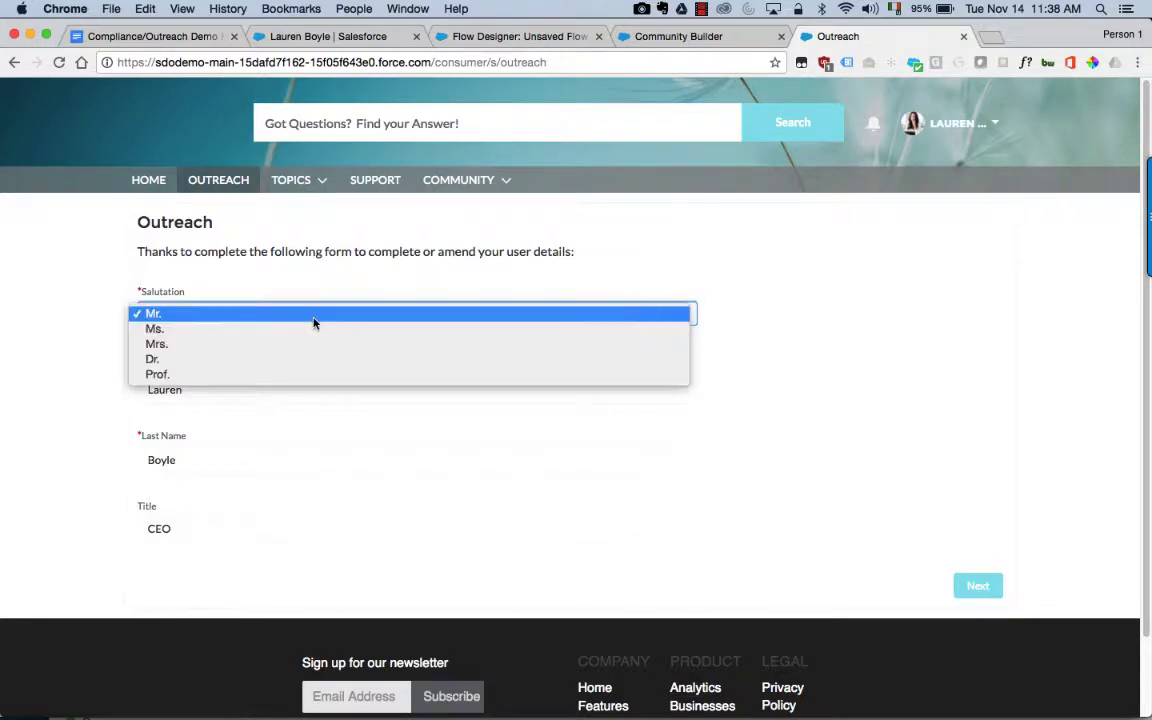
{"action": "left_click", "coordinate": [312, 329]}
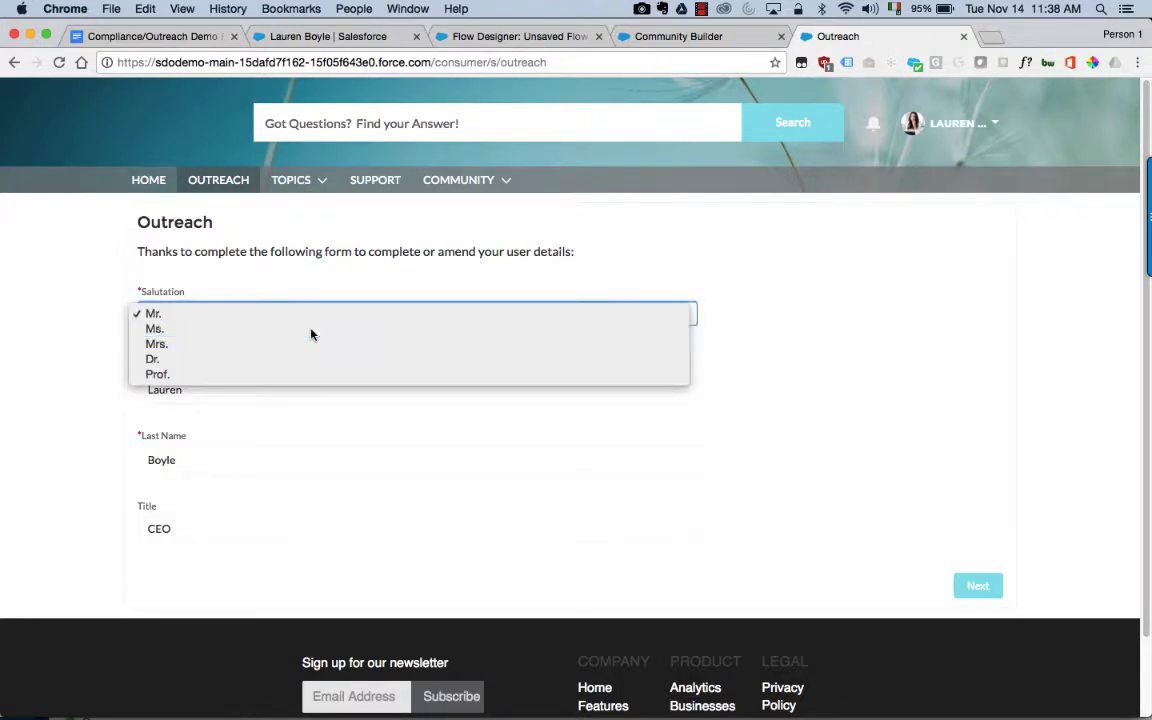
{"action": "left_click", "coordinate": [238, 533]}
{"action": "key", "text": "BackSpace"}
{"action": "key", "text": "BackSpace"}
{"action": "key", "text": "BackSpace"}
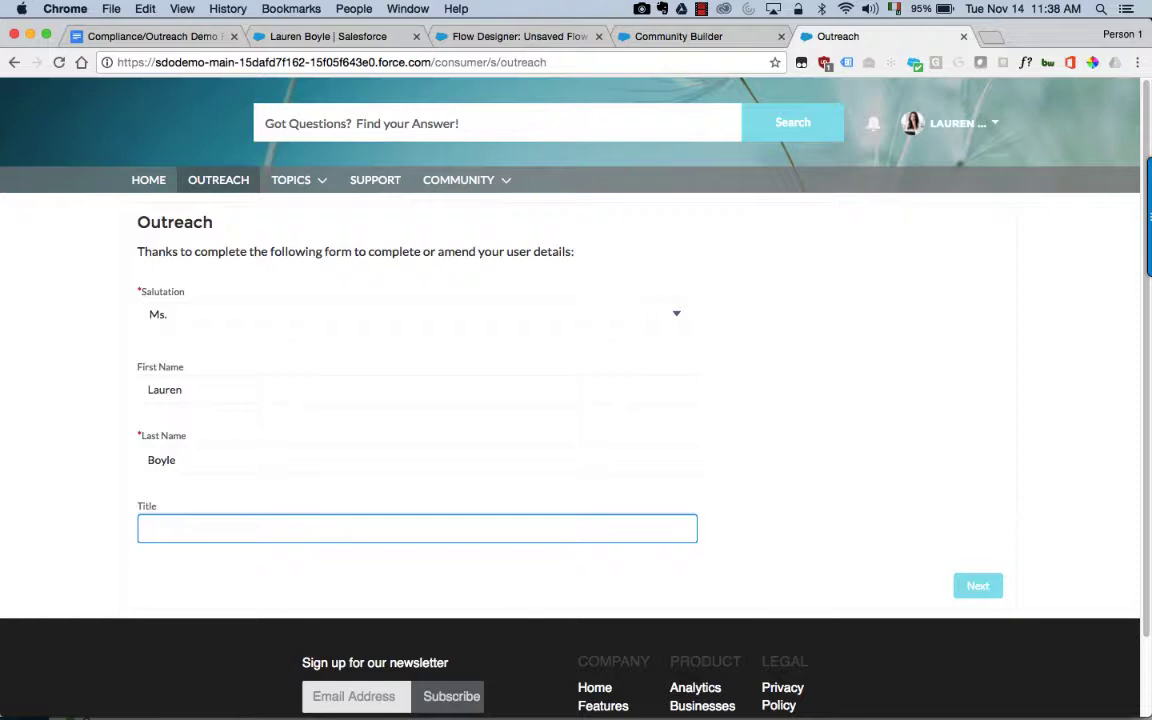
{"action": "type", "text": "Director of Operat"}
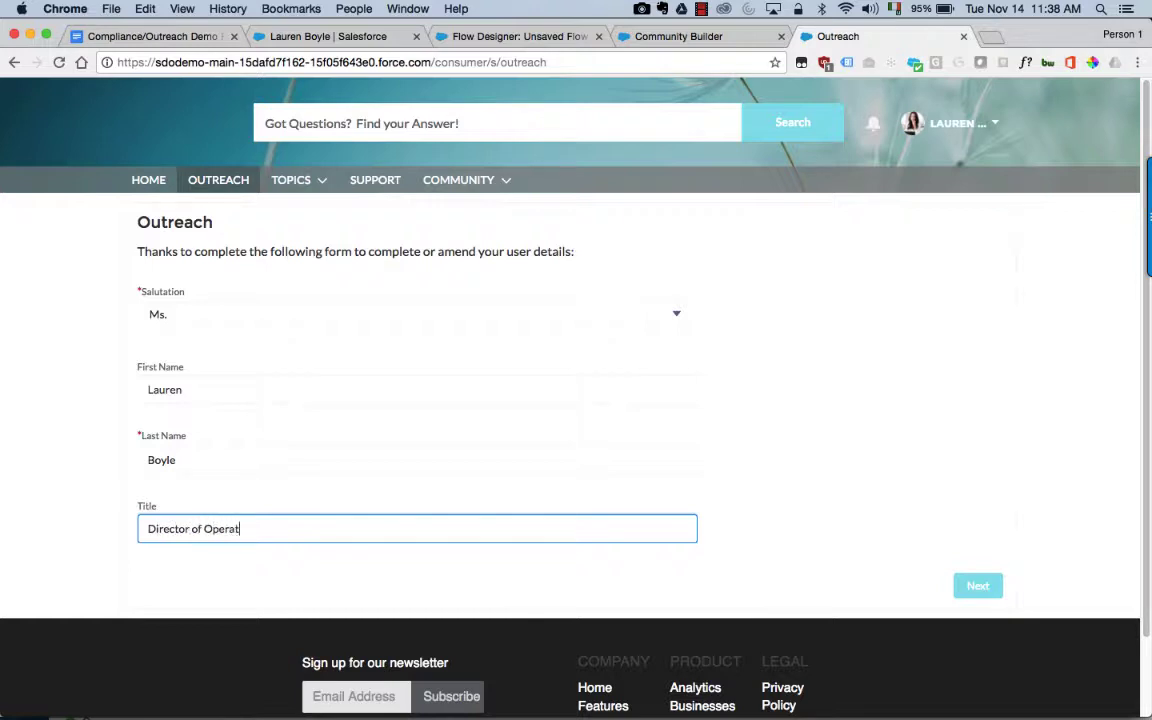
{"action": "type", "text": "ions"}
{"action": "left_click", "coordinate": [973, 588]}
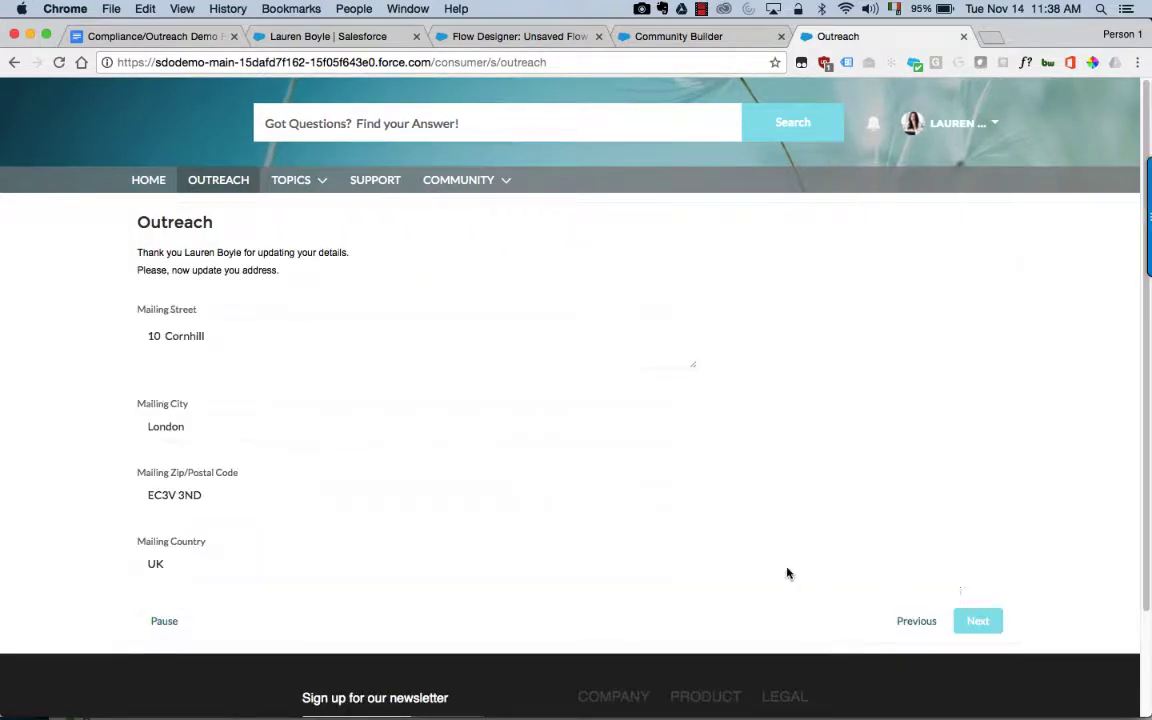
Step: Correct the Mailing Street by removing the extra digit, then continue
{"action": "left_click", "coordinate": [156, 336]}
{"action": "key", "text": "BackSpace"}
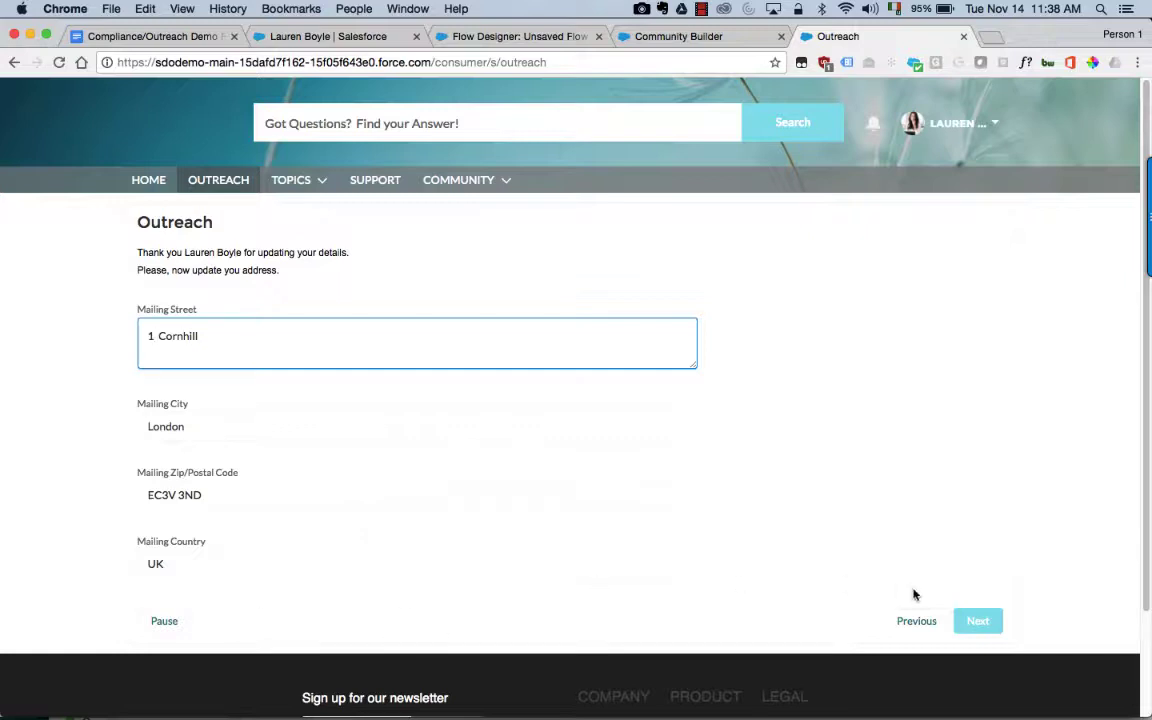
{"action": "left_click", "coordinate": [980, 621]}
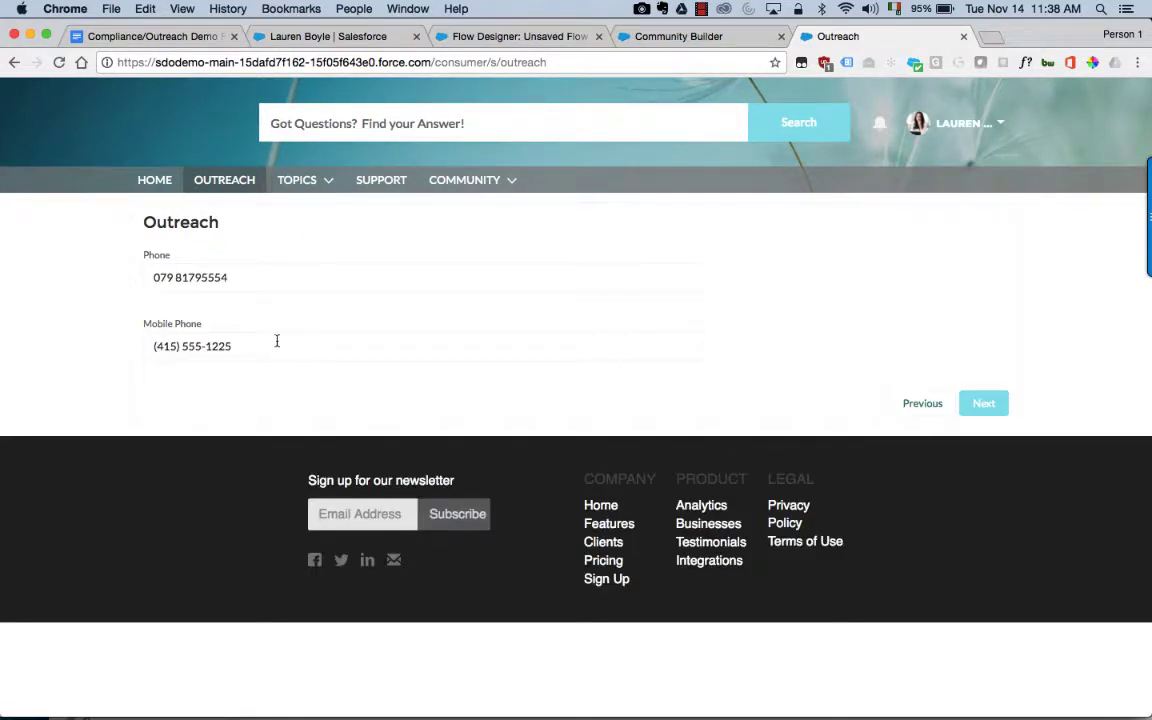
Step: Replace the Mobile Phone with the contact's new number and finish the form
{"action": "left_click", "coordinate": [268, 345]}
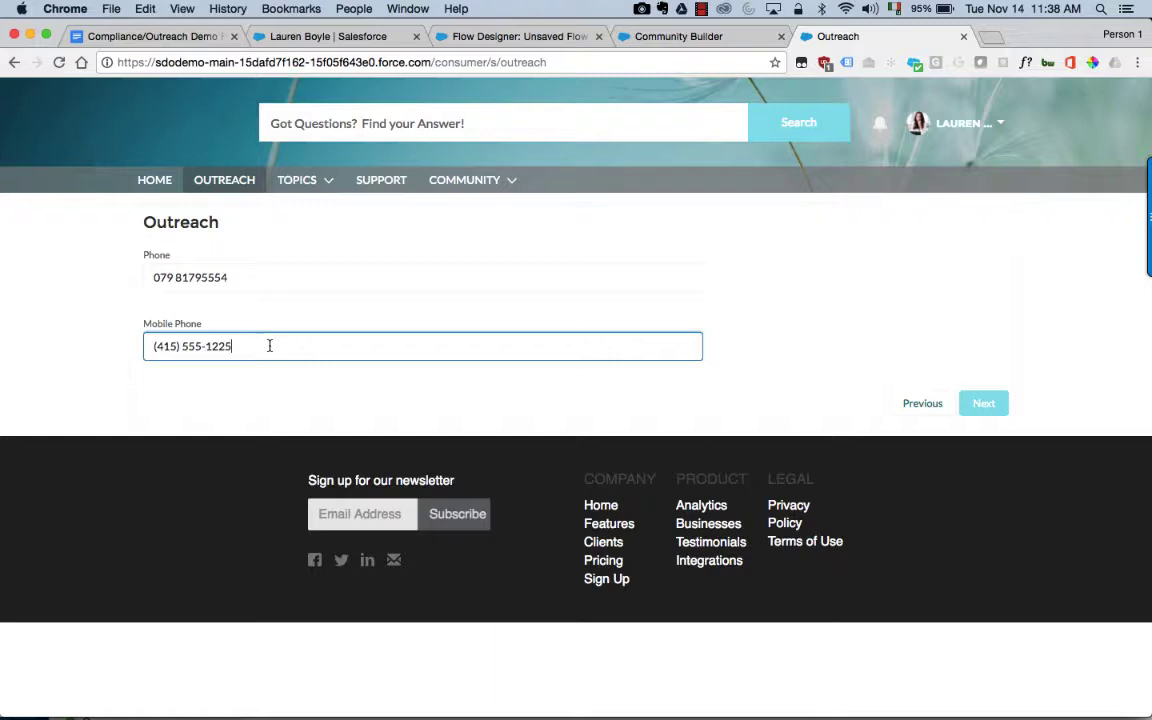
{"action": "type", "text": "087"}
{"action": "key", "text": "BackSpace"}
{"action": "key", "text": "BackSpace"}
{"action": "key", "text": "BackSpace"}
{"action": "key", "text": "BackSpace"}
{"action": "key", "text": "BackSpace"}
{"action": "key", "text": "BackSpace"}
{"action": "key", "text": "BackSpace"}
{"action": "key", "text": "BackSpace"}
{"action": "key", "text": "BackSpace"}
{"action": "key", "text": "BackSpace"}
{"action": "key", "text": "BackSpace"}
{"action": "key", "text": "BackSpace"}
{"action": "key", "text": "BackSpace"}
{"action": "key", "text": "BackSpace"}
{"action": "key", "text": "BackSpace"}
{"action": "key", "text": "BackSpace"}
{"action": "key", "text": "BackSpace"}
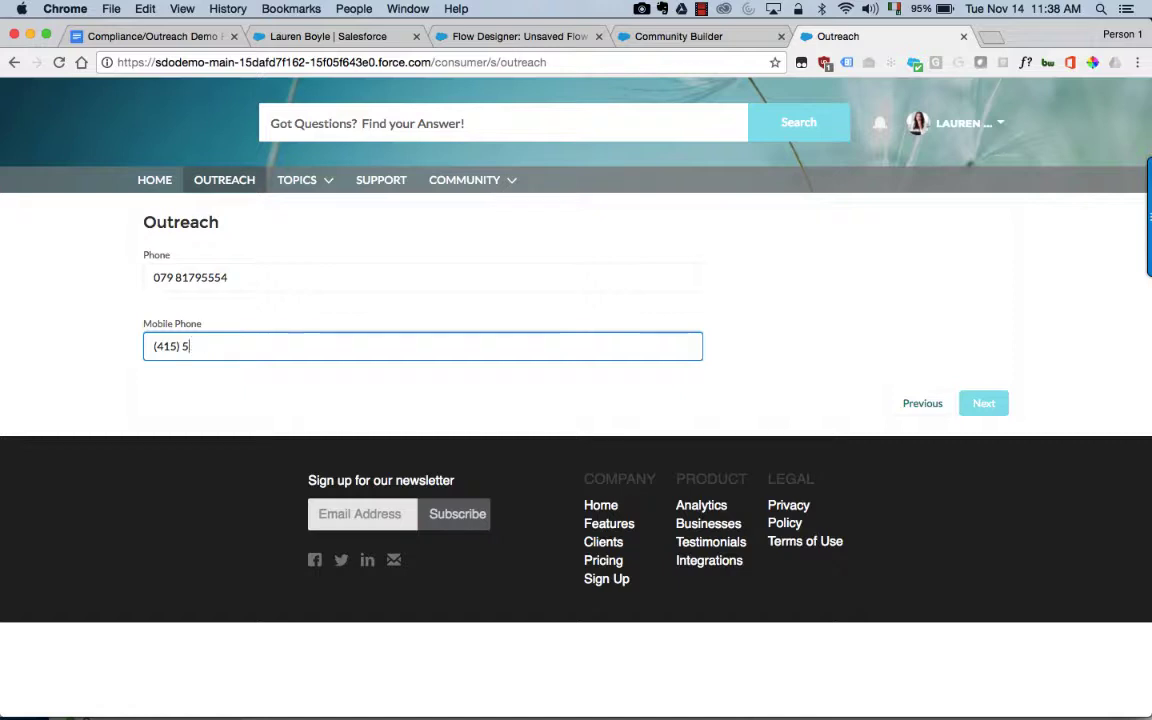
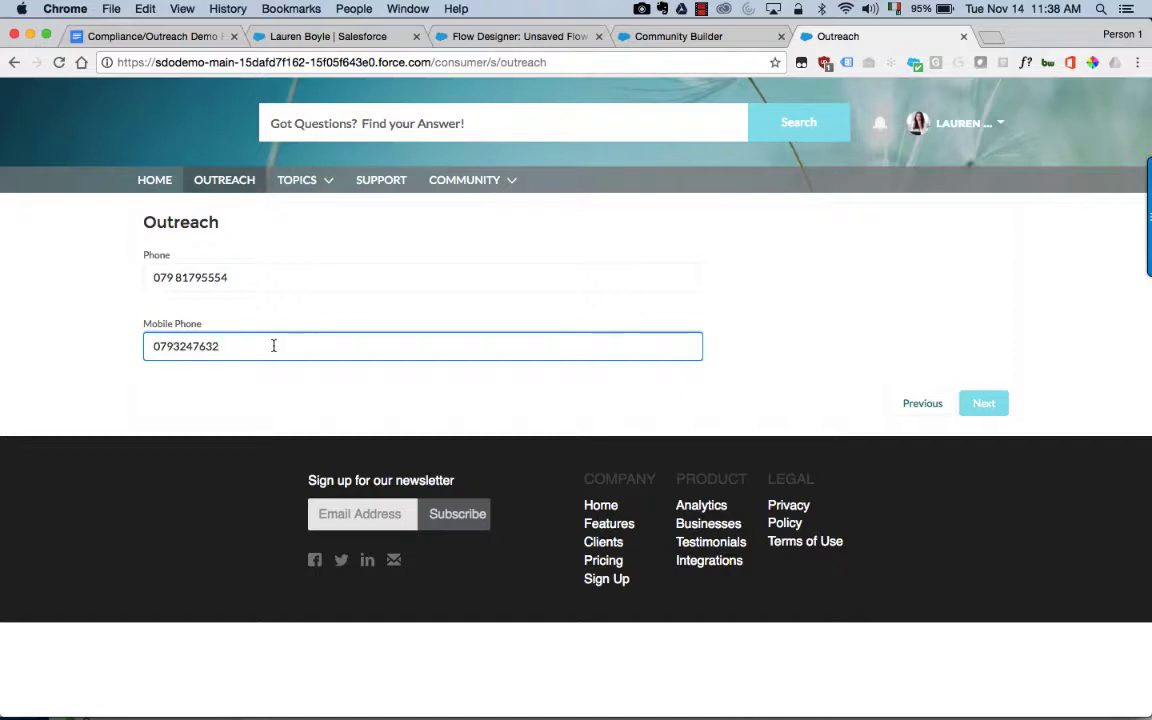
{"action": "left_click", "coordinate": [984, 402]}
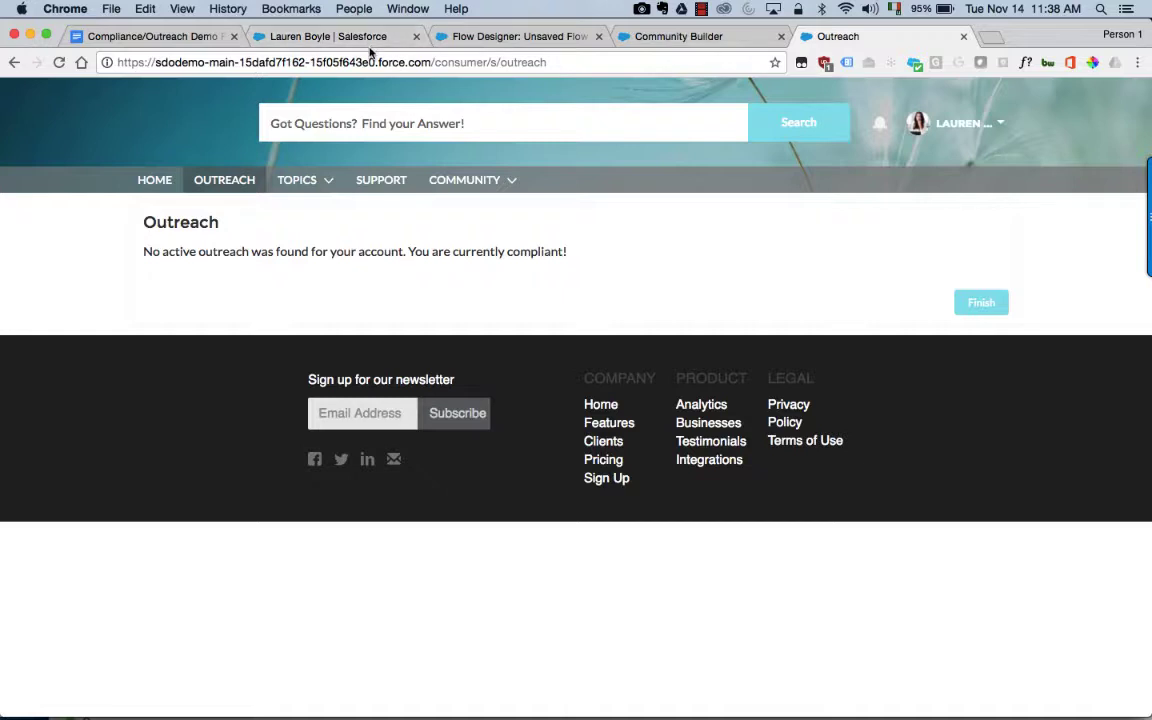
Step: Reload the contact's Details to check the new title Director of Operations and mobile number
{"action": "left_click", "coordinate": [333, 38]}
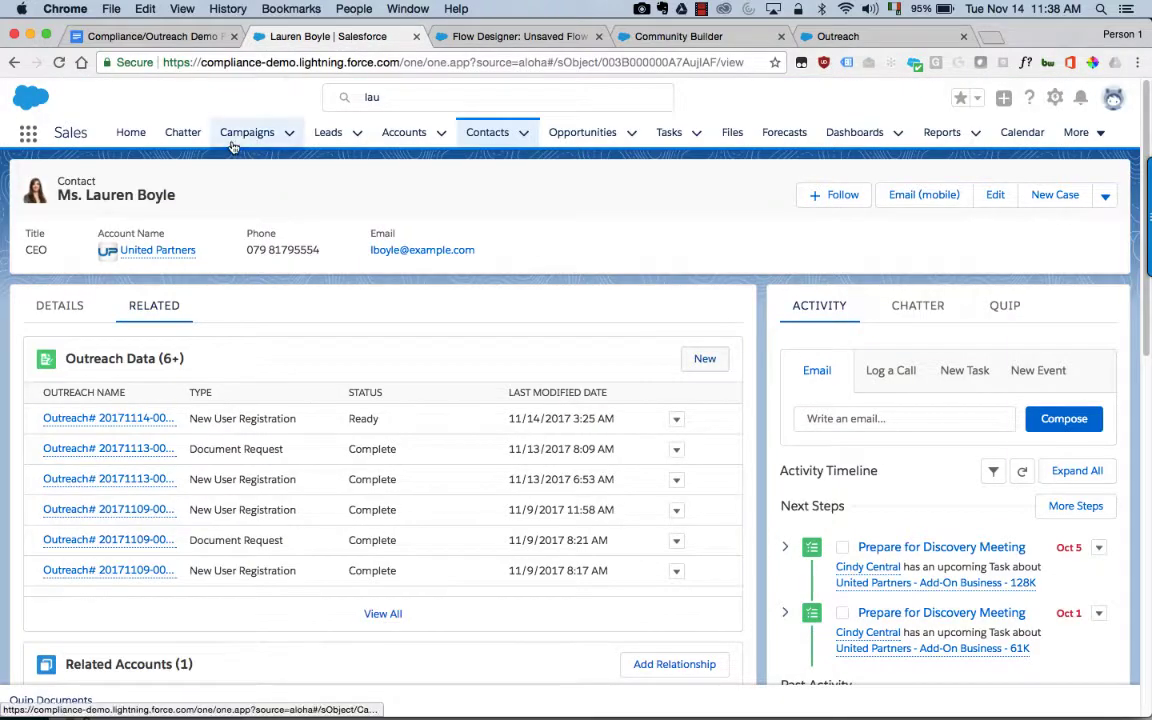
{"action": "left_click", "coordinate": [62, 308]}
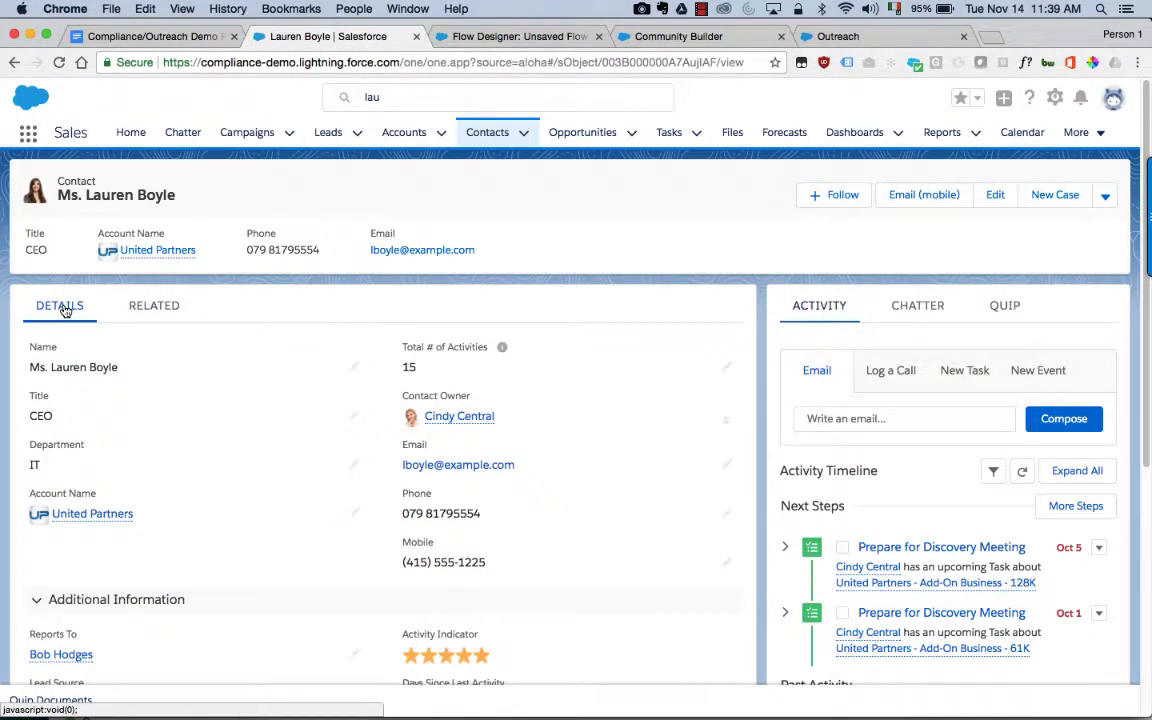
{"action": "left_click", "coordinate": [60, 63]}
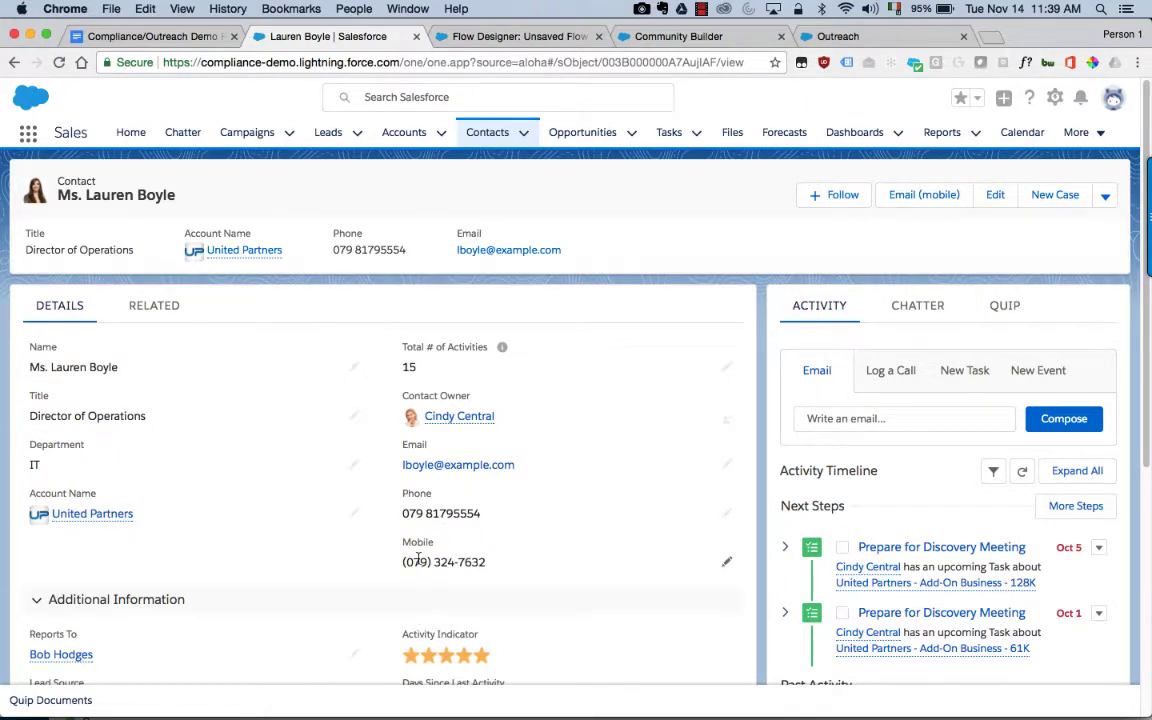
{"action": "scroll", "coordinate": [418, 560], "scroll_direction": "down", "scroll_amount": 10}
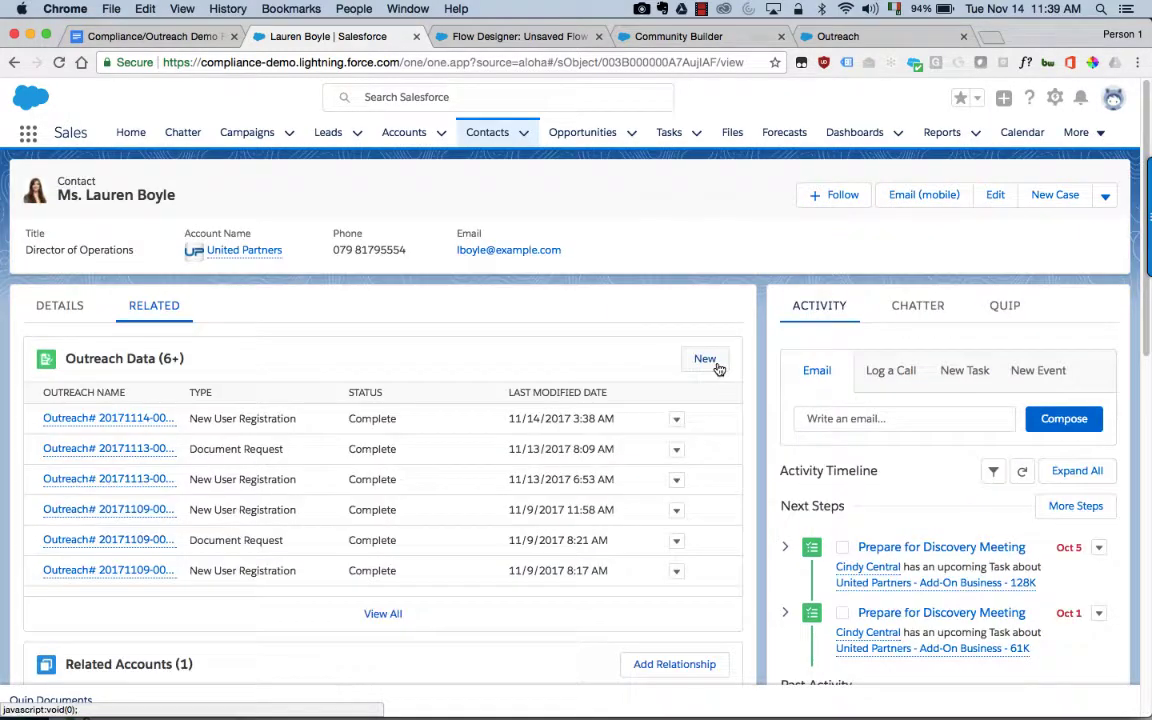
Step: Save a Document Request outreach named IDCard with description 'Please upload your ID ca…'
{"action": "left_click", "coordinate": [705, 360]}
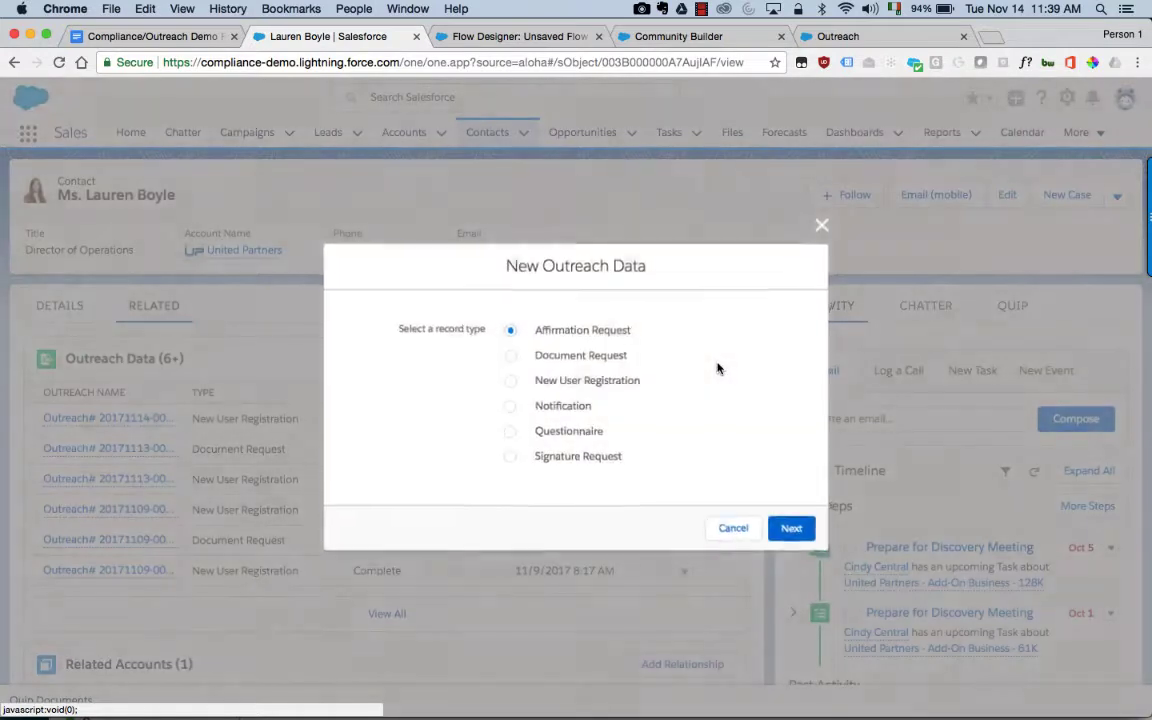
{"action": "left_click", "coordinate": [510, 357]}
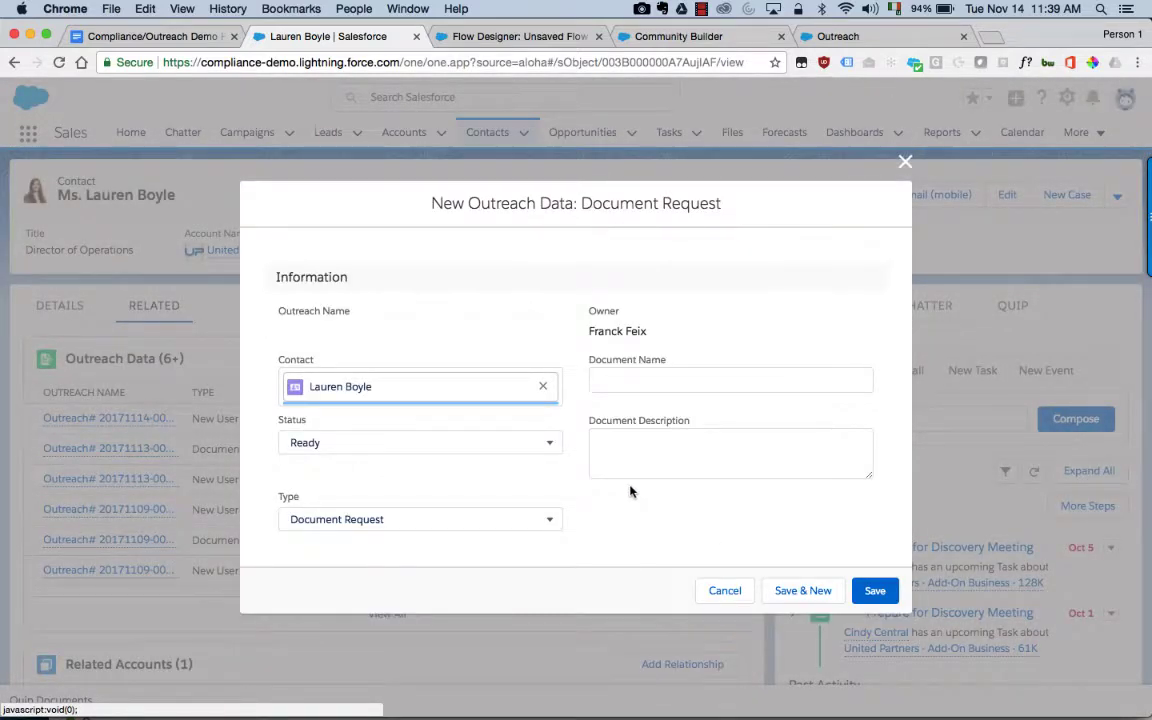
{"action": "left_click", "coordinate": [639, 381]}
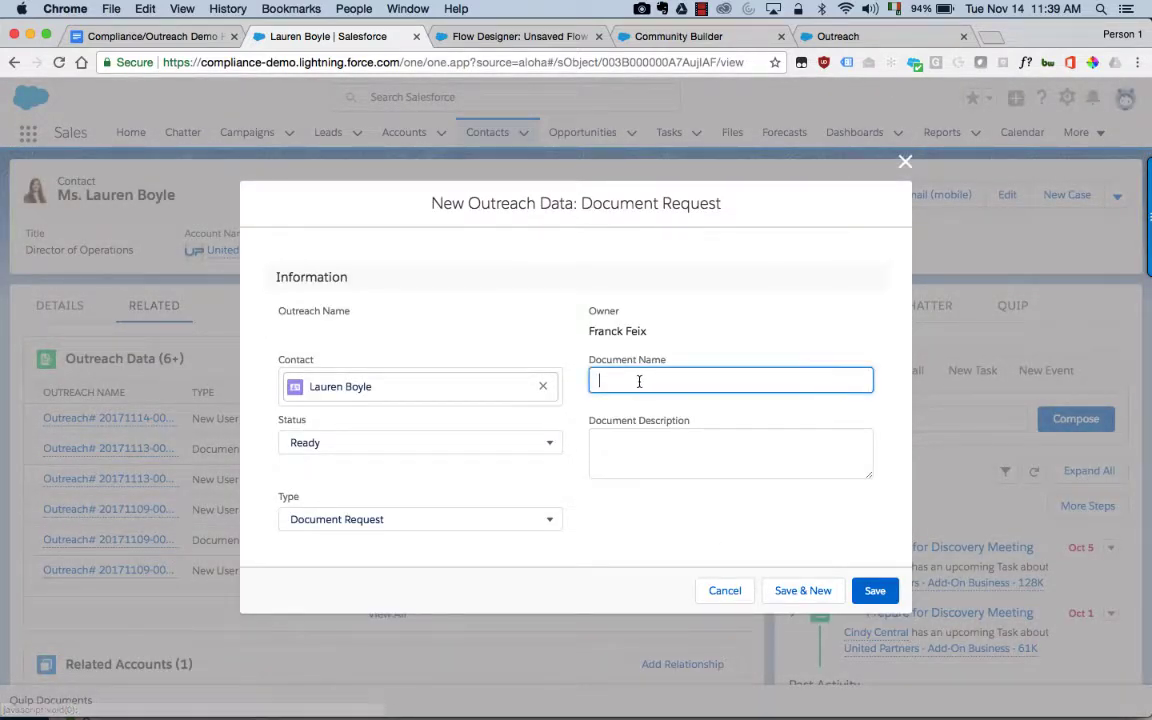
{"action": "type", "text": "ID Card"}
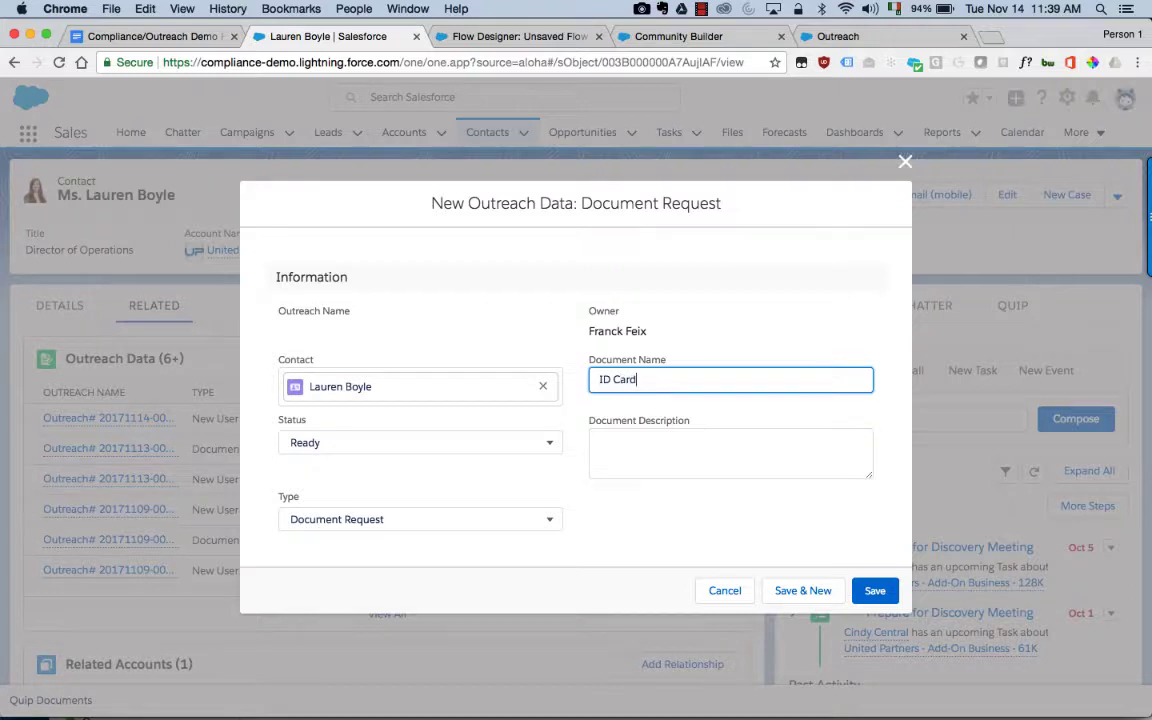
{"action": "key", "text": "Tab"}
{"action": "key", "text": "Tab"}
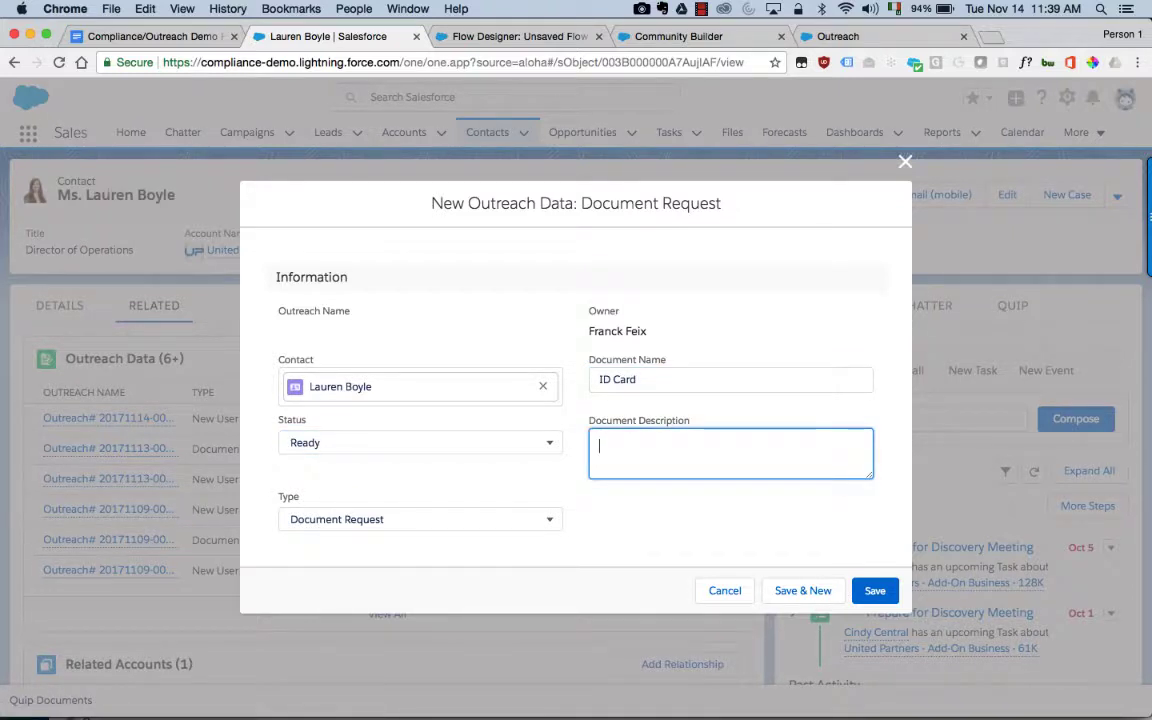
{"action": "left_click", "coordinate": [617, 380]}
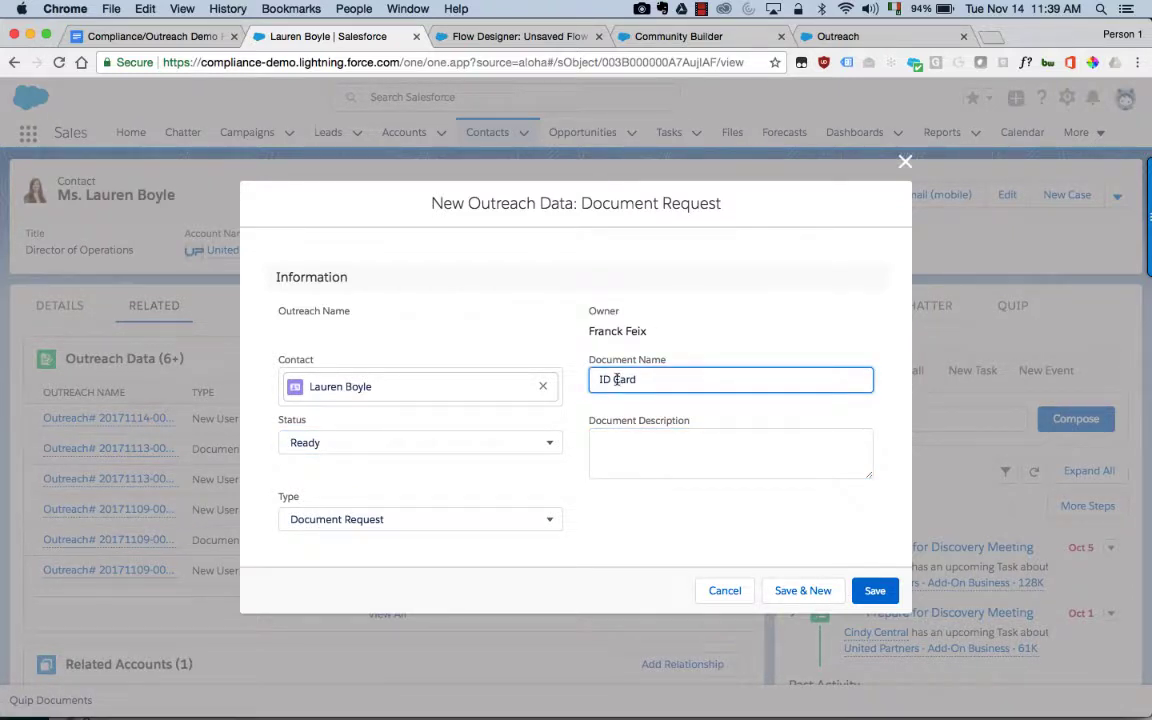
{"action": "key", "text": "BackSpace"}
{"action": "left_click", "coordinate": [619, 464]}
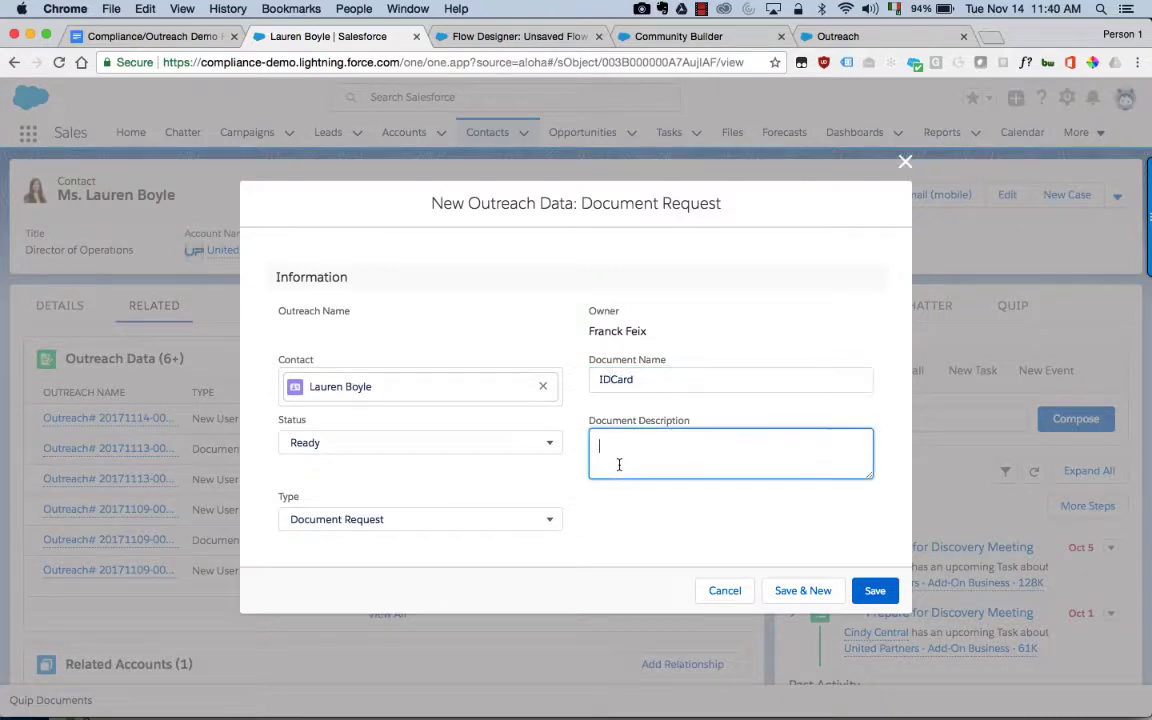
{"action": "type", "text": "Please upload your ID card"}
{"action": "left_click", "coordinate": [876, 600]}
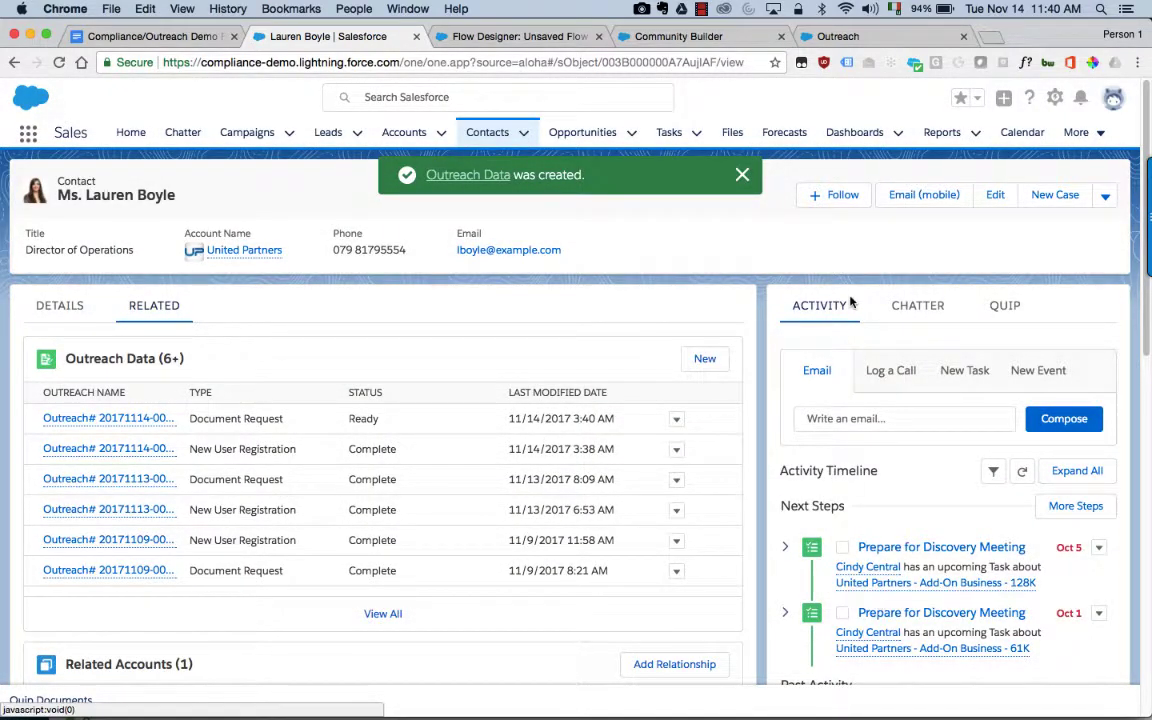
Step: Reload the community Outreach page, accept the Terms of Service, and upload ID Card.jpg
{"action": "left_click", "coordinate": [880, 38]}
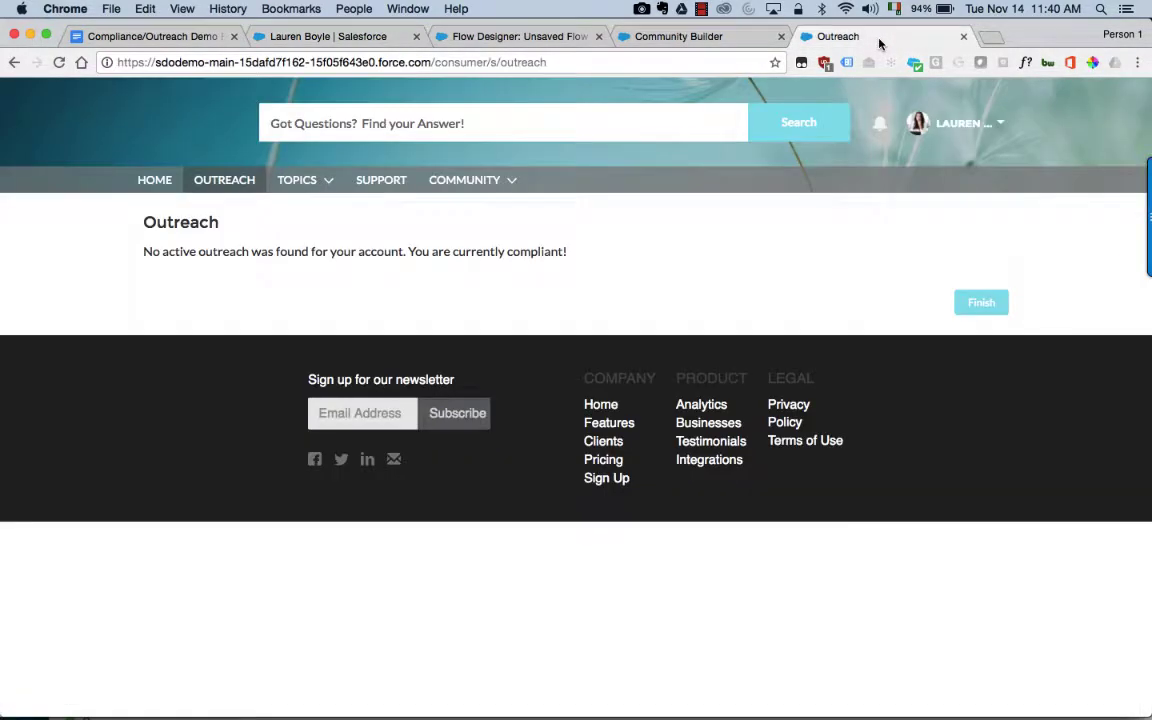
{"action": "left_click", "coordinate": [59, 62]}
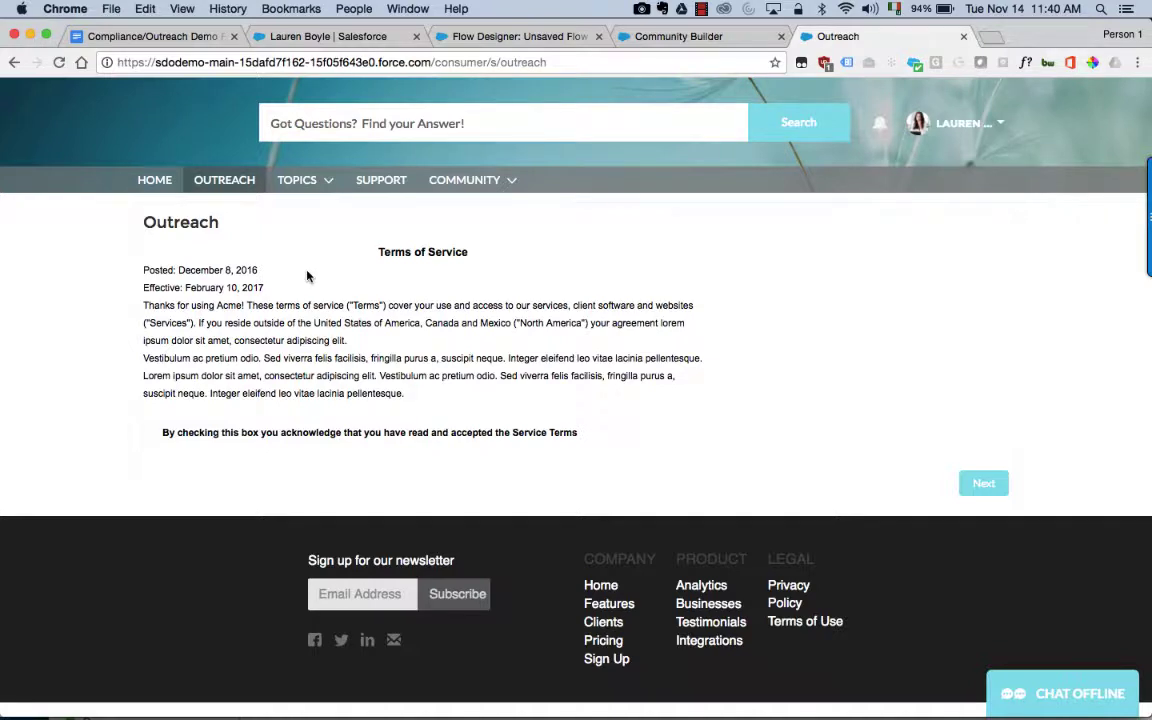
{"action": "left_click", "coordinate": [152, 433]}
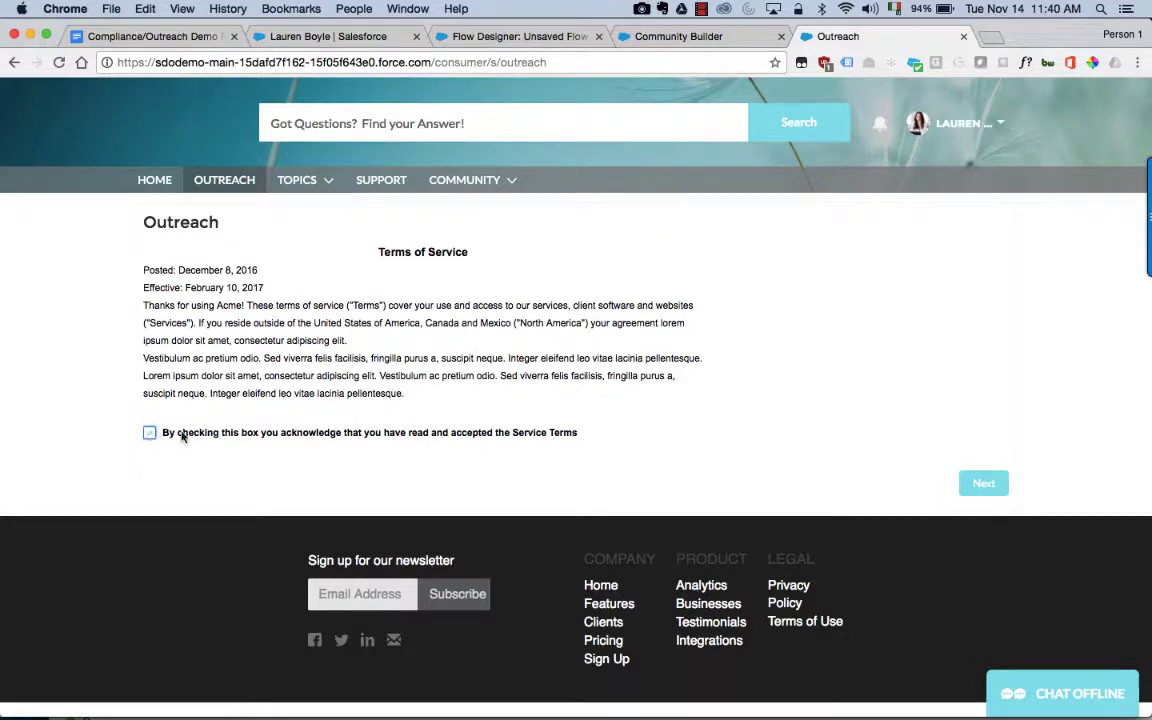
{"action": "left_click", "coordinate": [987, 487]}
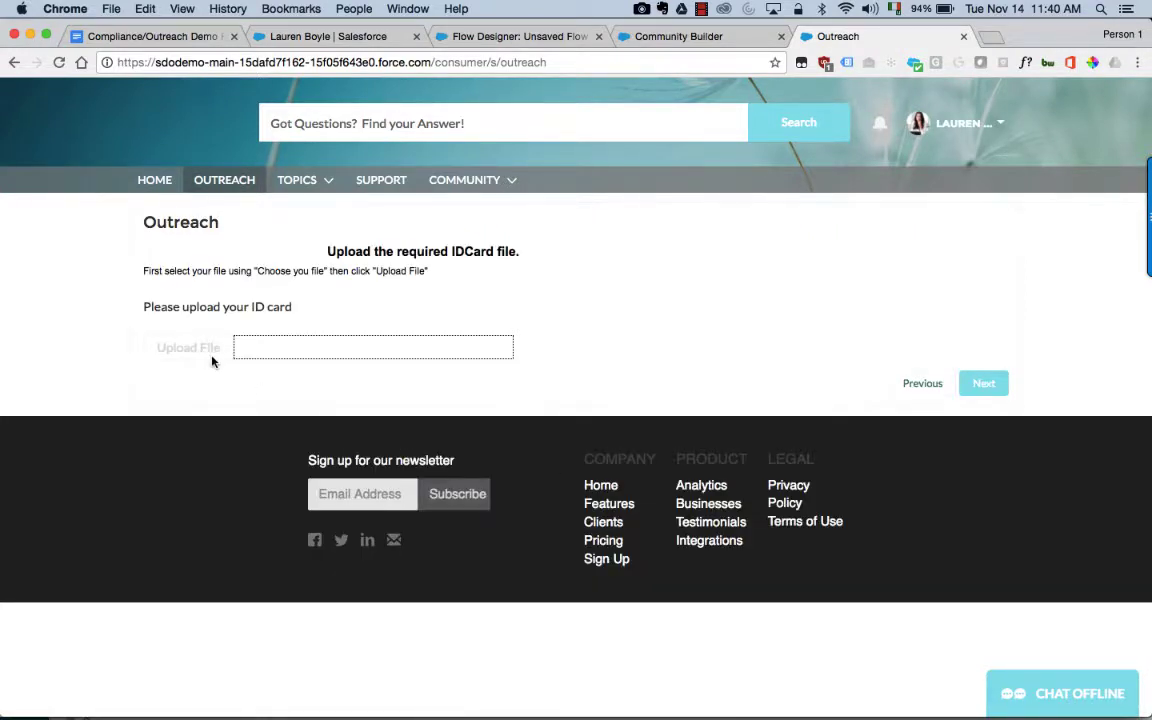
{"action": "left_click", "coordinate": [265, 344]}
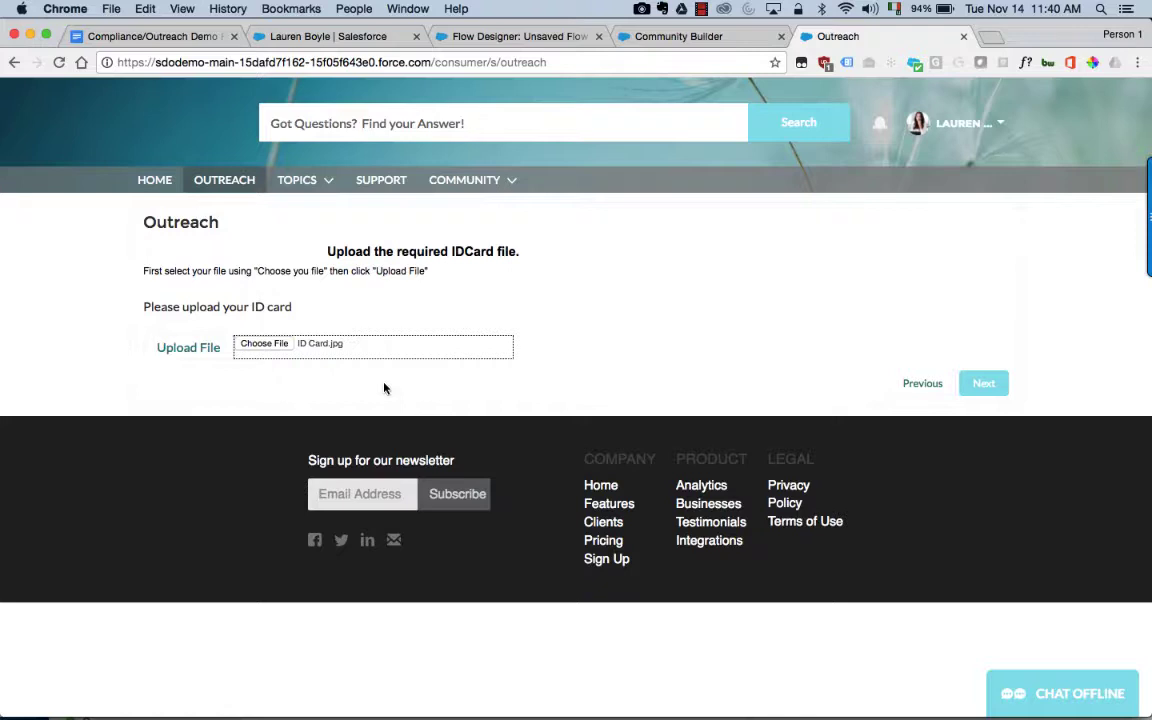
{"action": "left_click", "coordinate": [203, 354]}
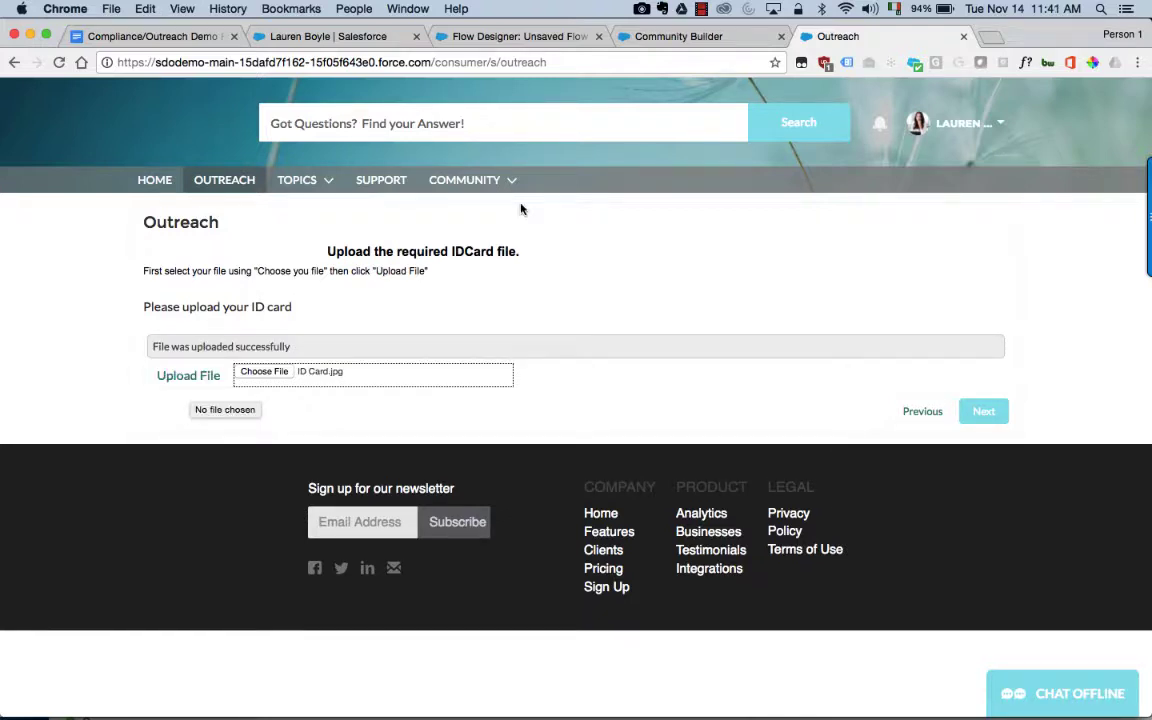
Step: Open the newest Document Request outreach and preview the attached ID Card.jpg
{"action": "left_click", "coordinate": [305, 36]}
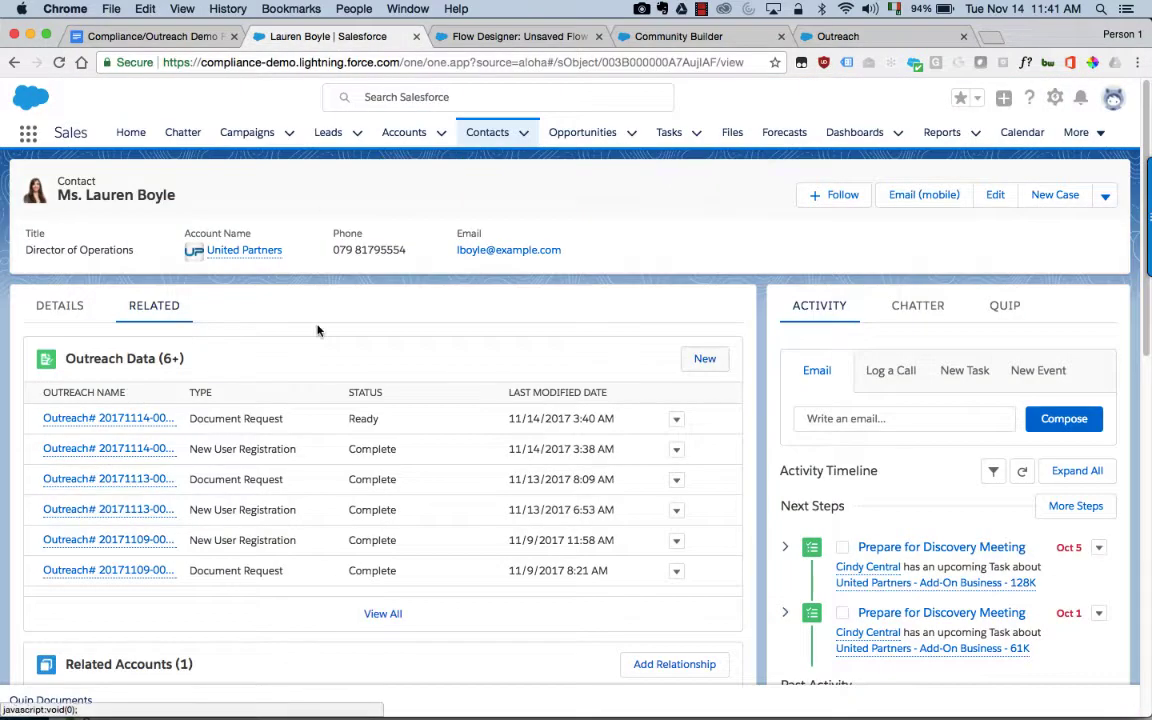
{"action": "left_click", "coordinate": [130, 426]}
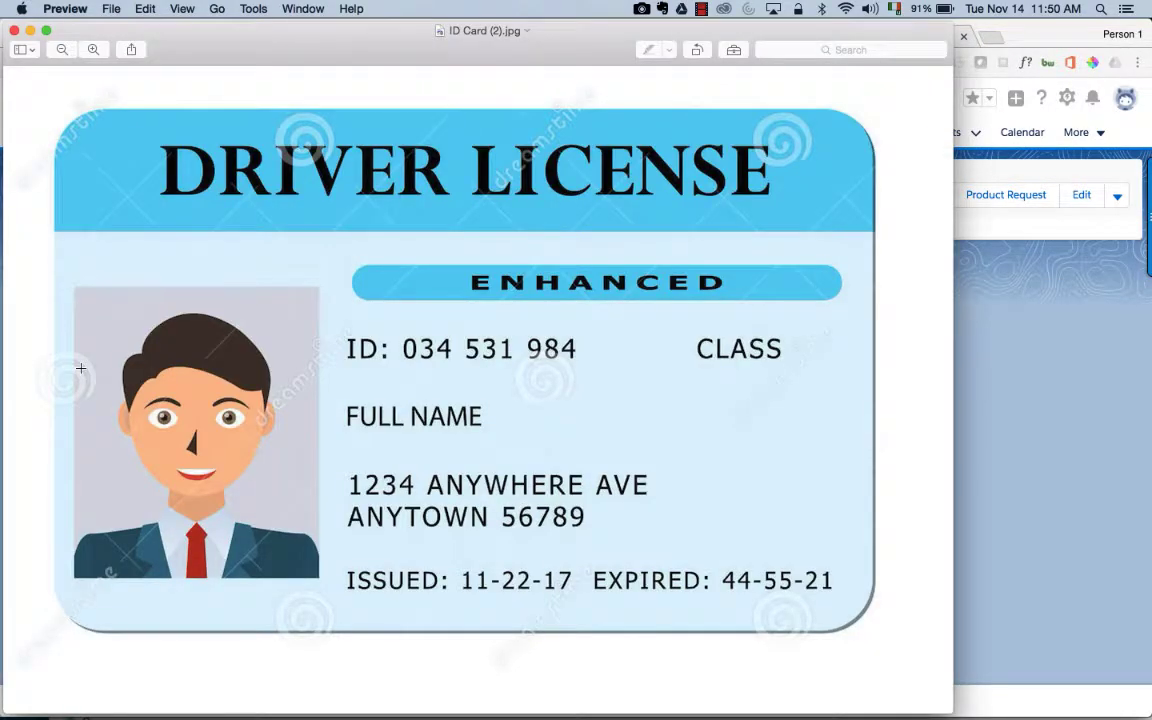
{"action": "left_click", "coordinate": [14, 32]}
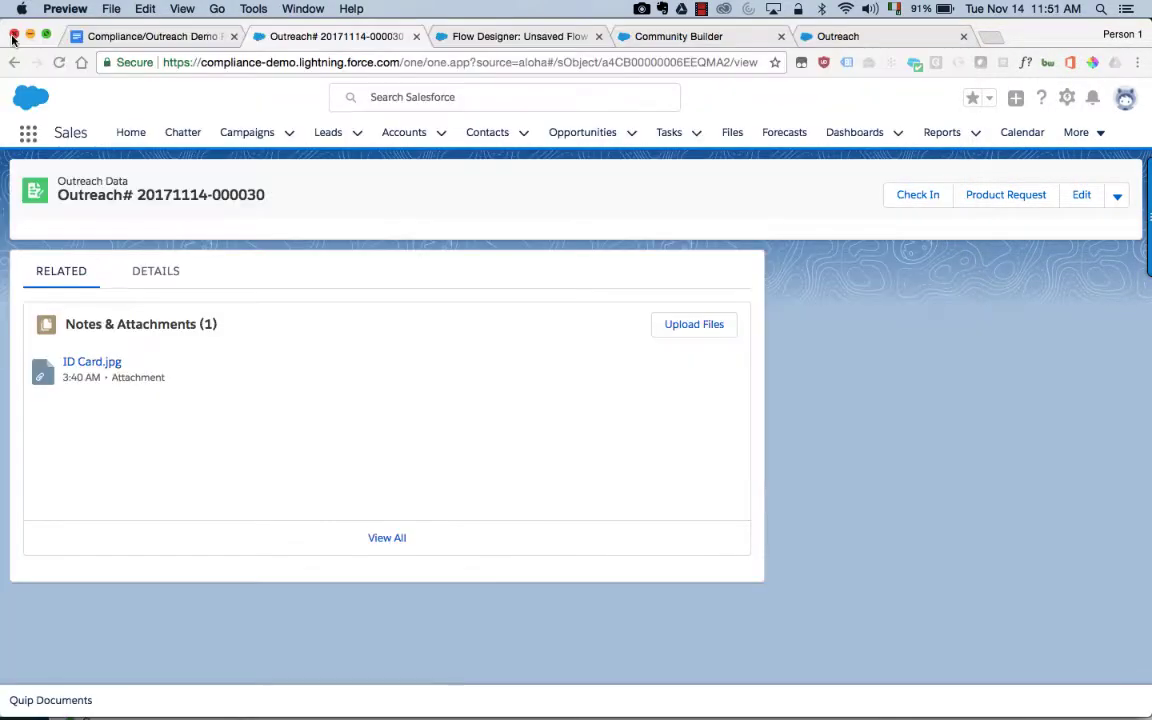